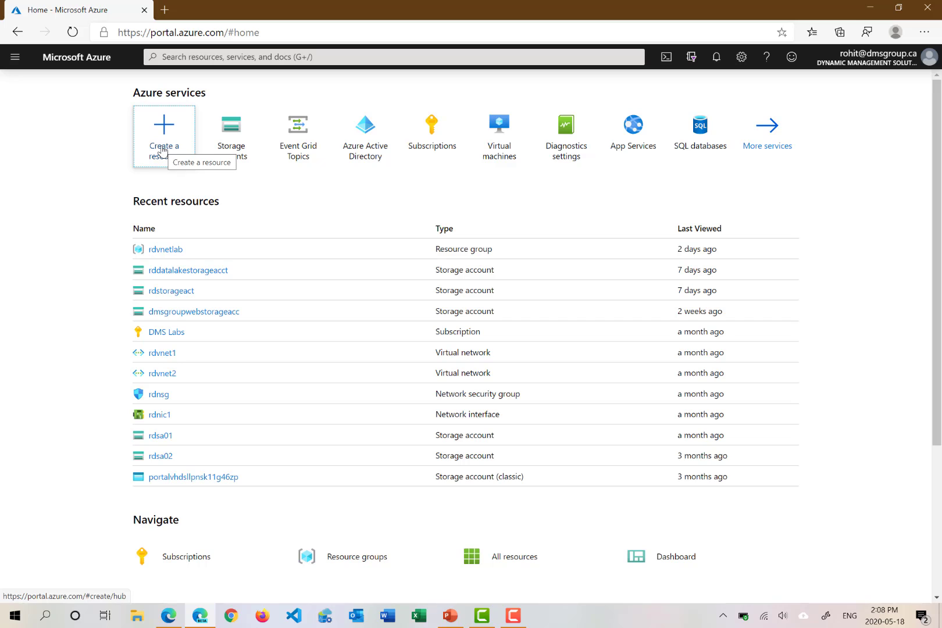
# Step: Start creating a virtual machine resource from the Compute category of the Azure Marketplace
pyautogui.click(163, 151)
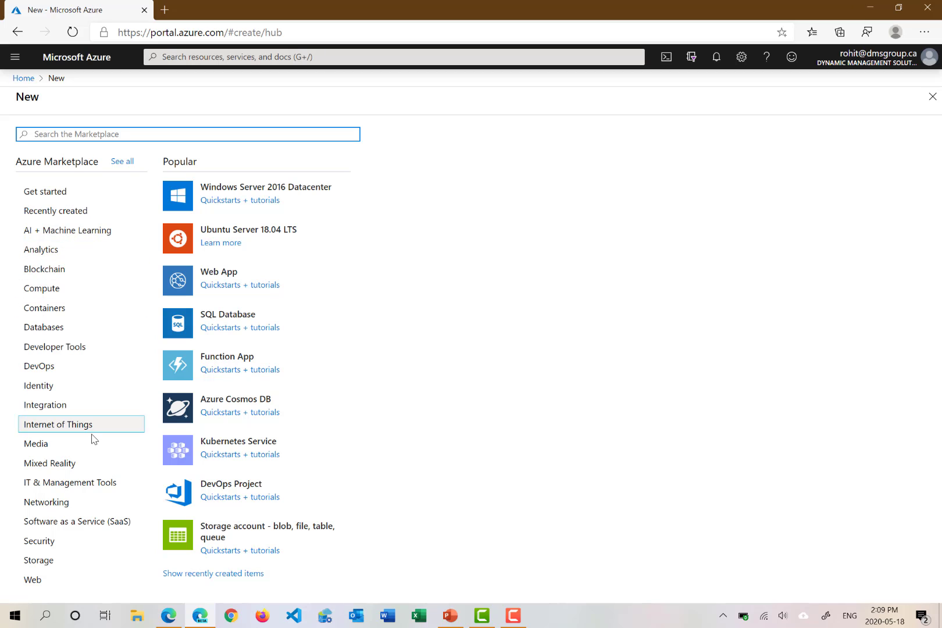
pyautogui.click(65, 293)
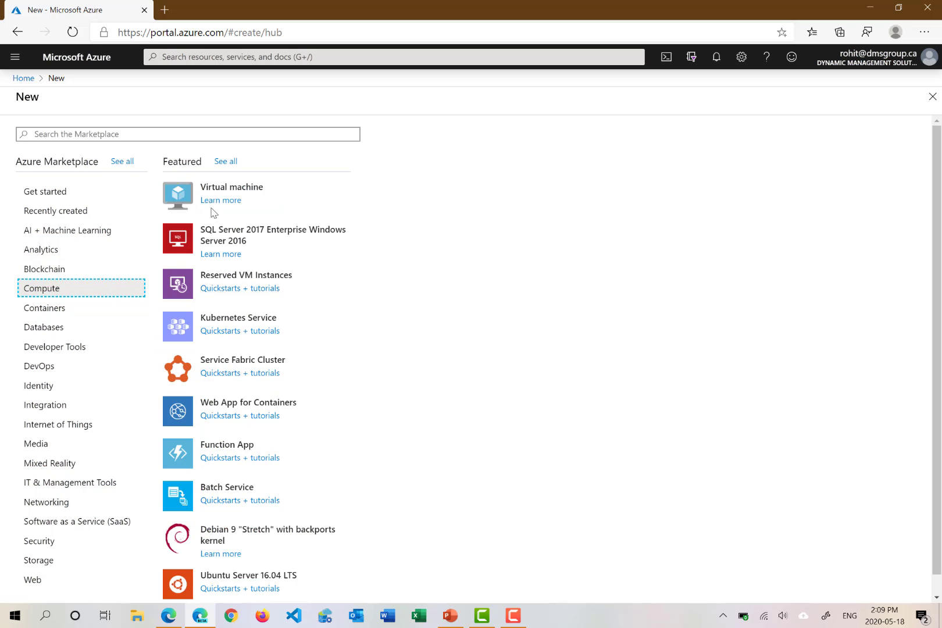
pyautogui.click(236, 190)
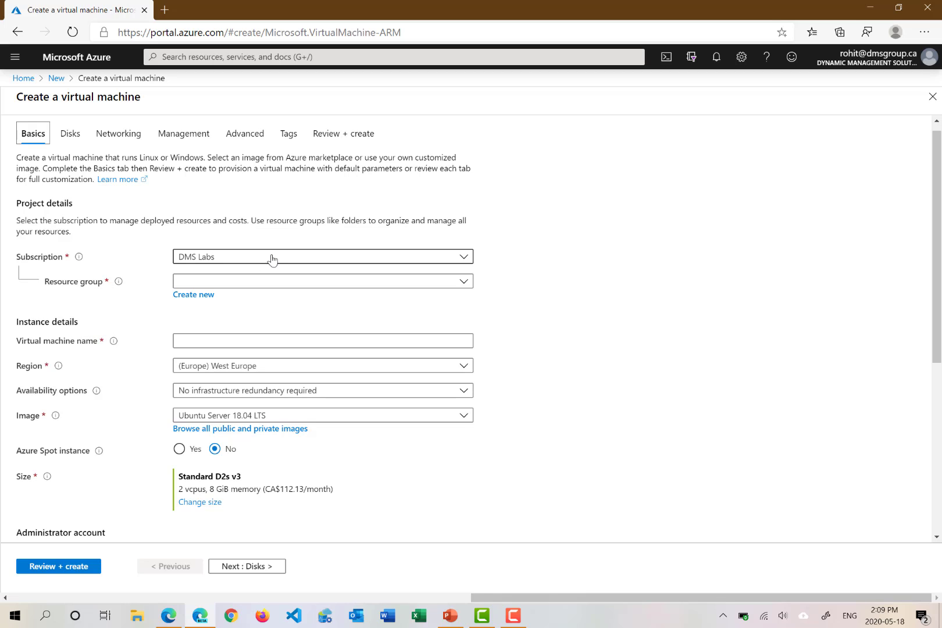
# Step: Assign the virtual machine to the existing resource group rdvnetlab and name it rdwindows10
pyautogui.click(236, 282)
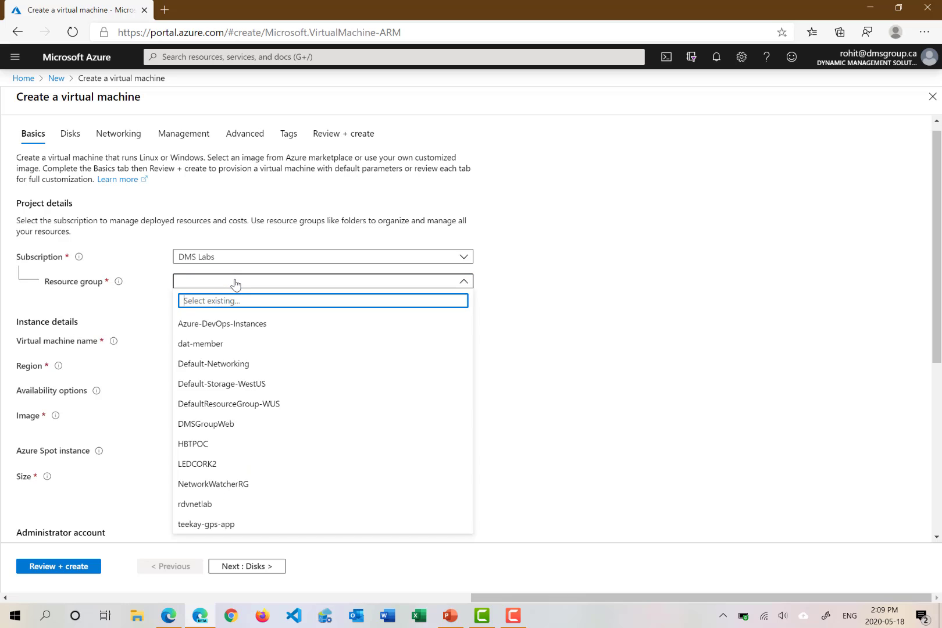
pyautogui.write('rd')
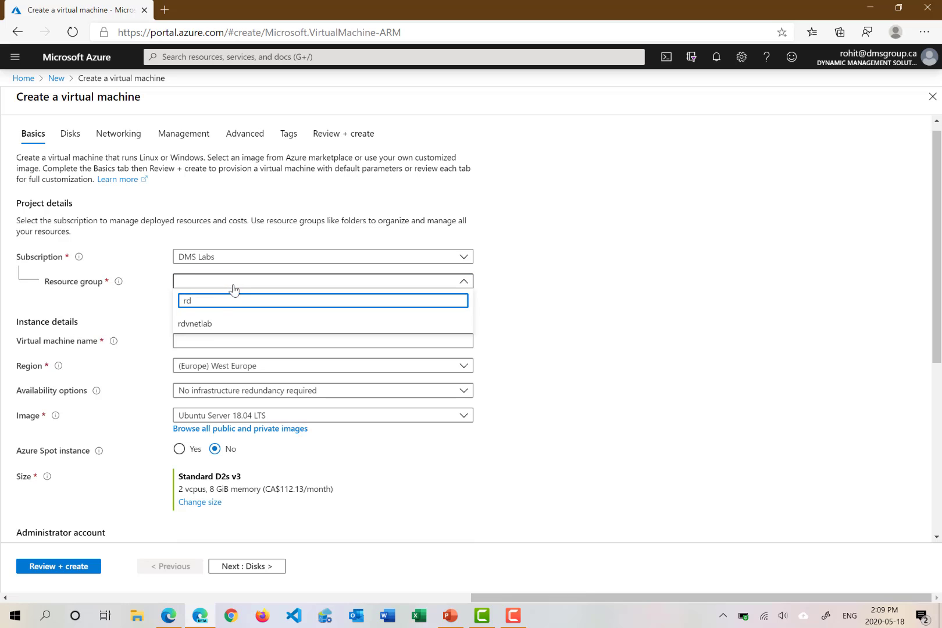
pyautogui.click(212, 326)
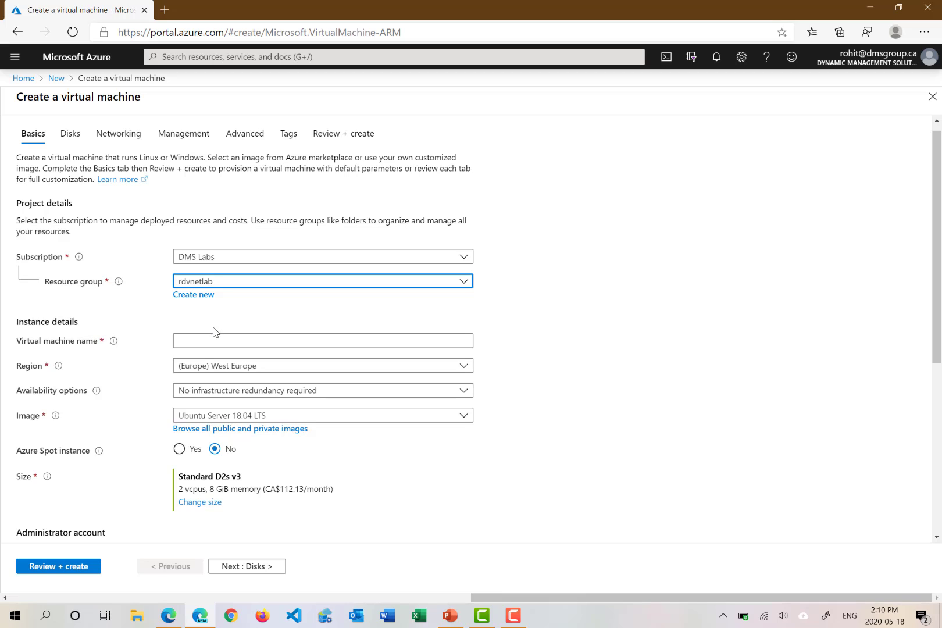
pyautogui.click(195, 341)
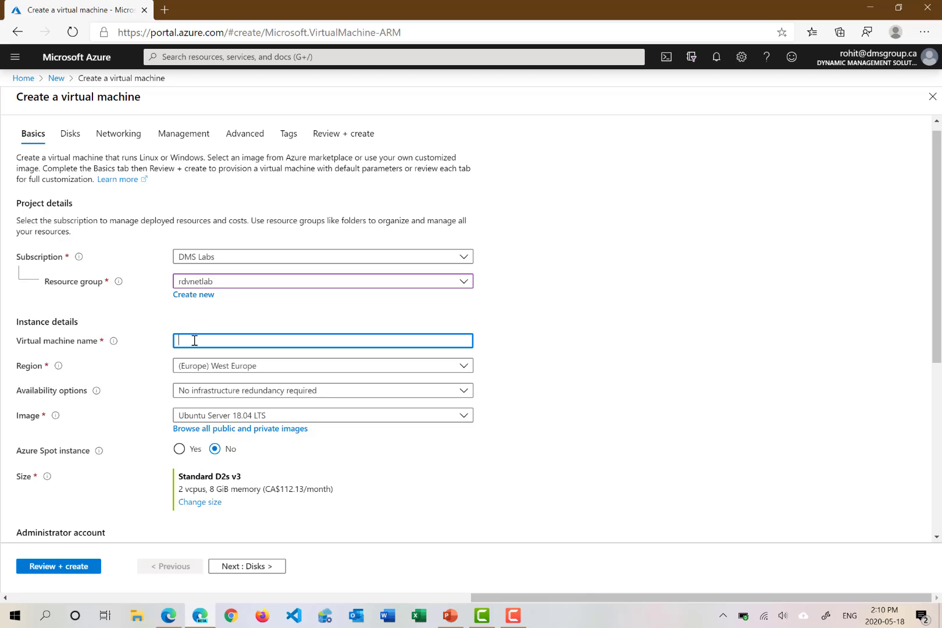
pyautogui.write('rdwindows10')
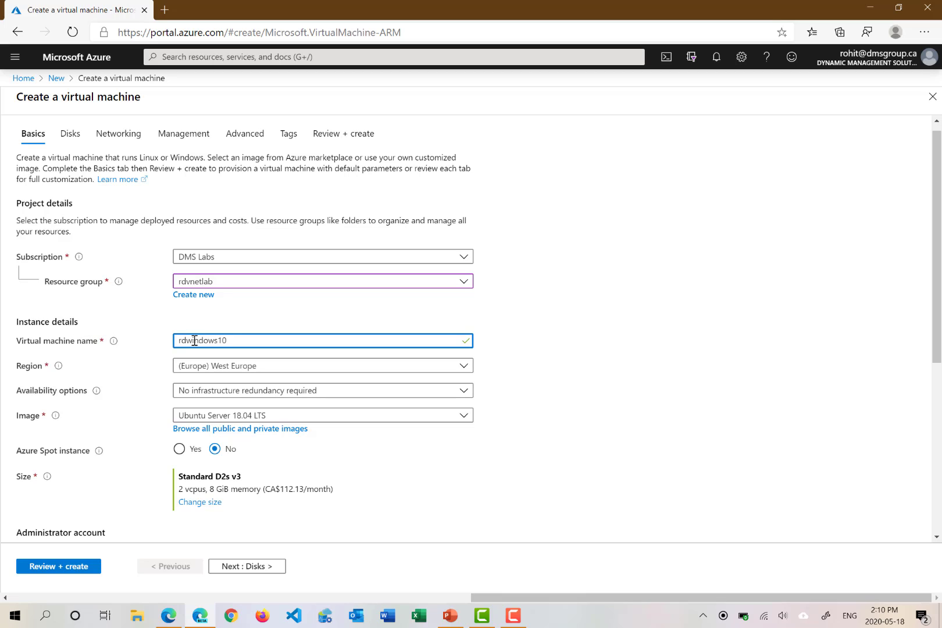
# Step: Set the region to (US) West US and check the availability options, keeping No infrastructure redundancy required
pyautogui.click(234, 369)
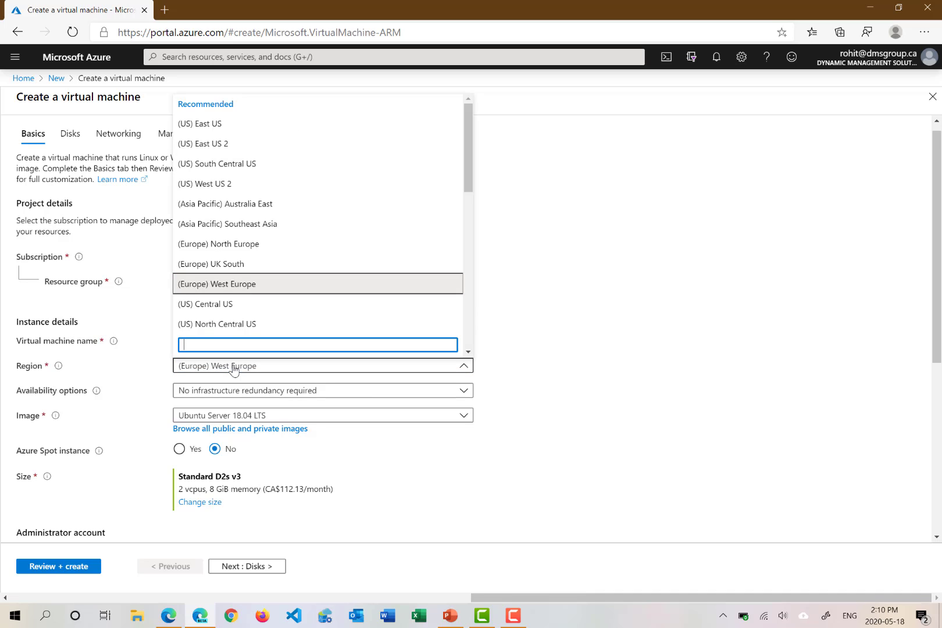
pyautogui.write('w')
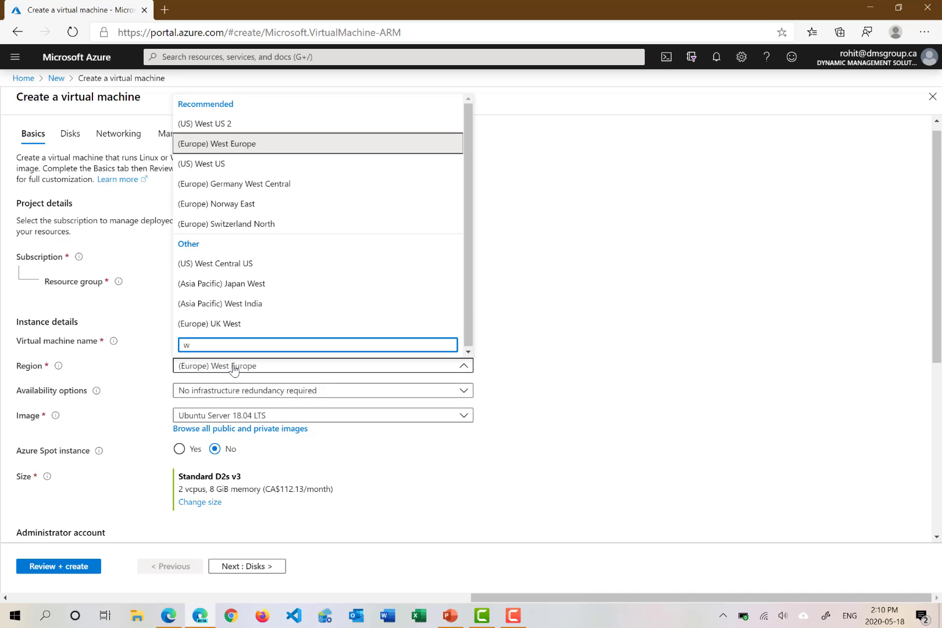
pyautogui.click(239, 164)
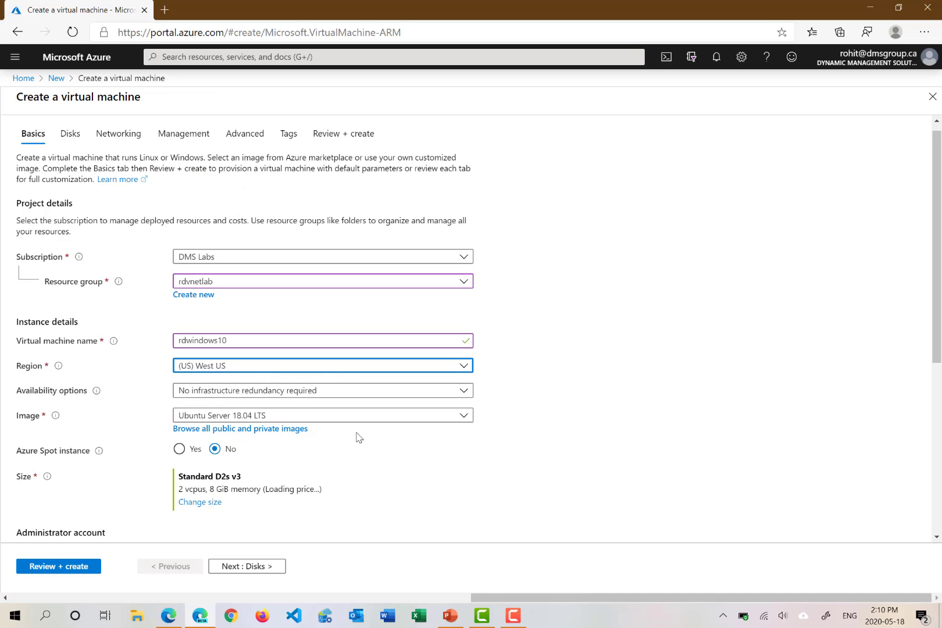
pyautogui.scroll(-2, 359, 437)
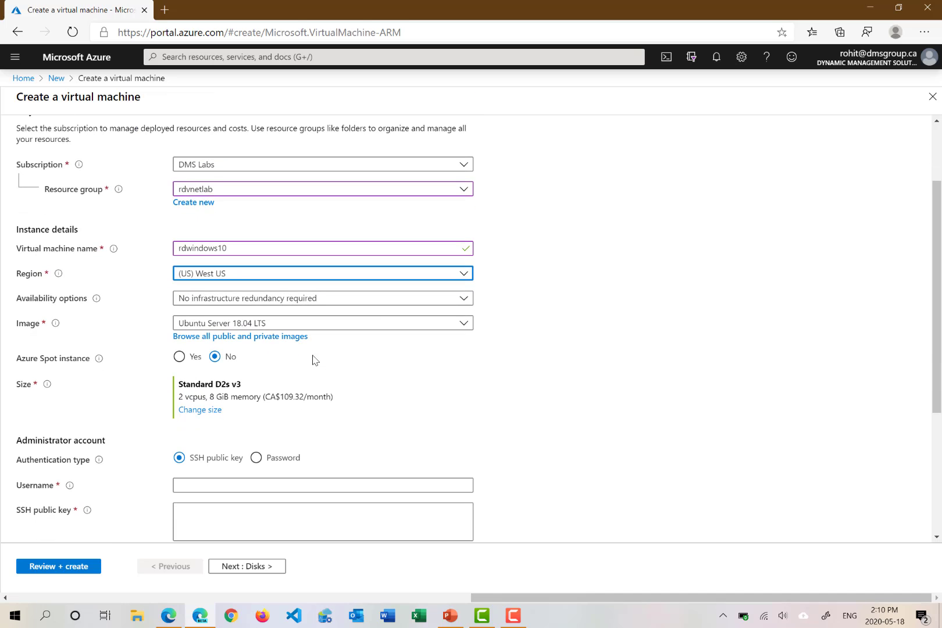
pyautogui.click(289, 301)
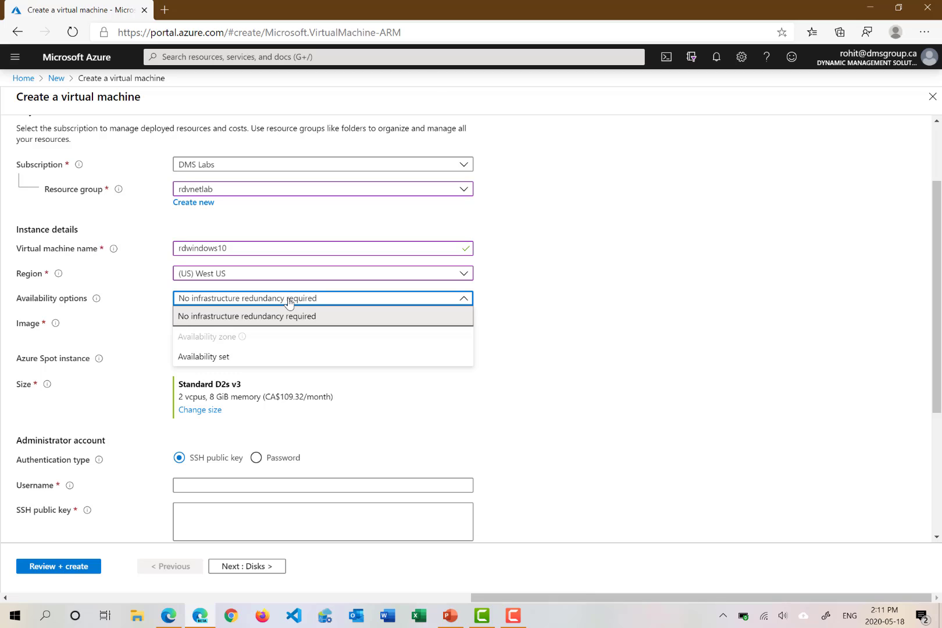
pyautogui.click(289, 301)
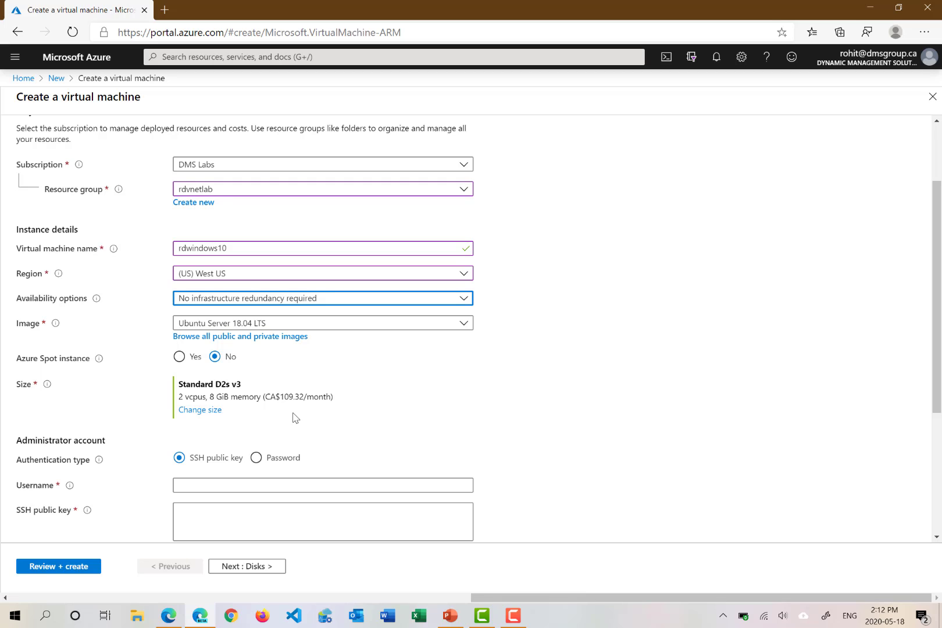
# Step: Change the virtual machine size to DS1_v2
pyautogui.click(201, 410)
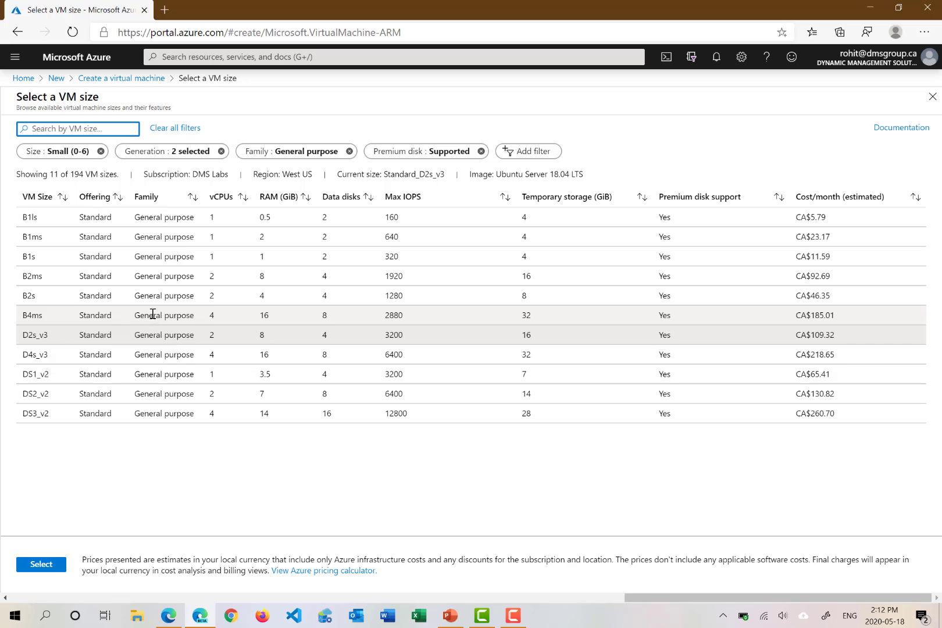
pyautogui.click(82, 371)
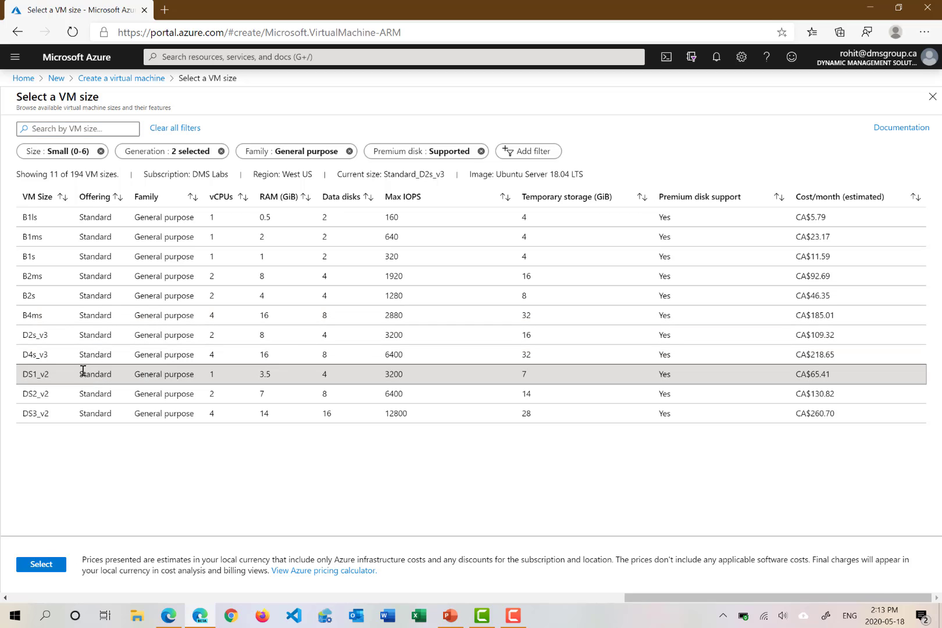
pyautogui.click(41, 564)
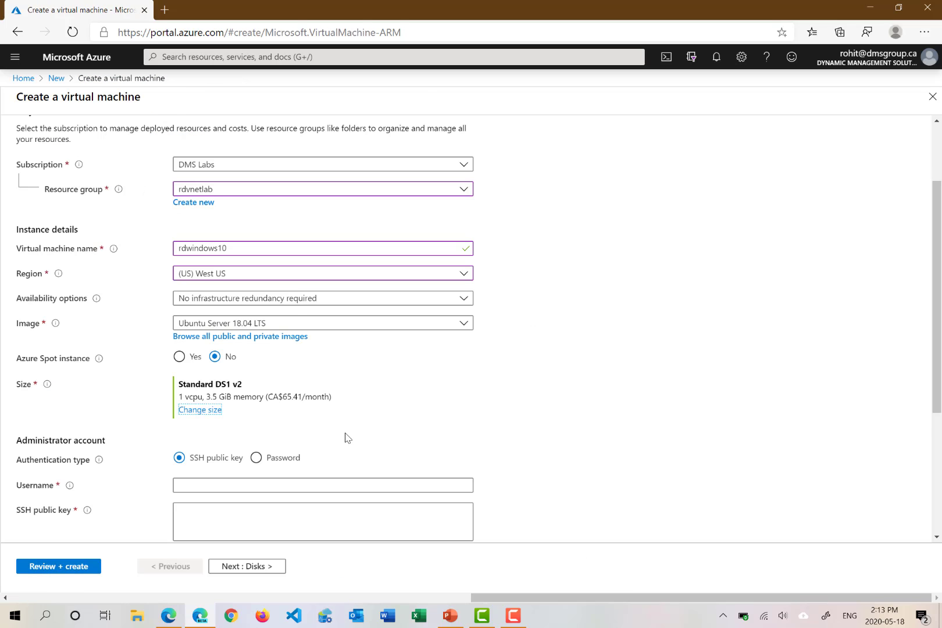
# Step: Set the virtual machine size to D2s_v3
pyautogui.scroll(-1, 346, 438)
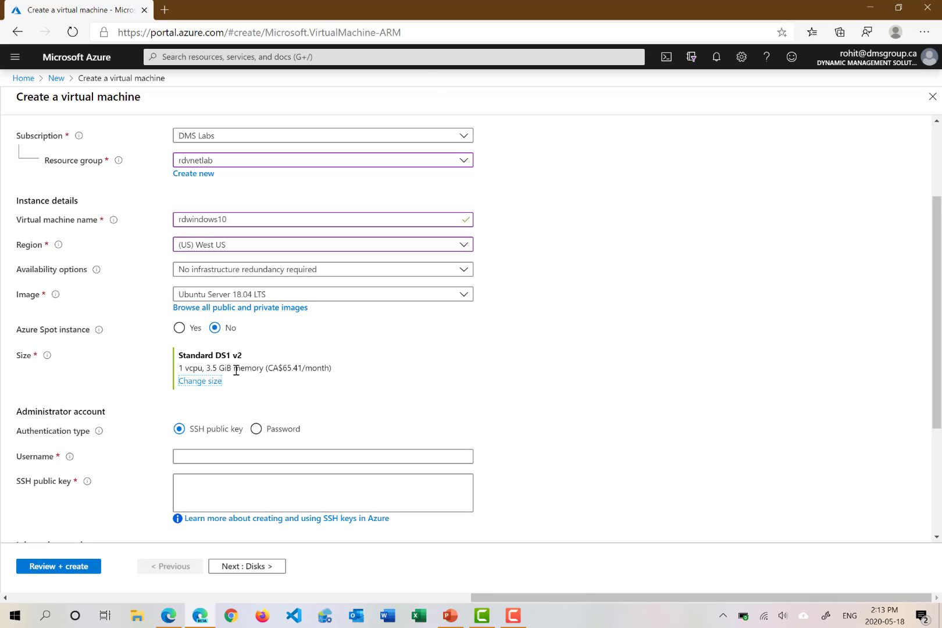
pyautogui.click(209, 382)
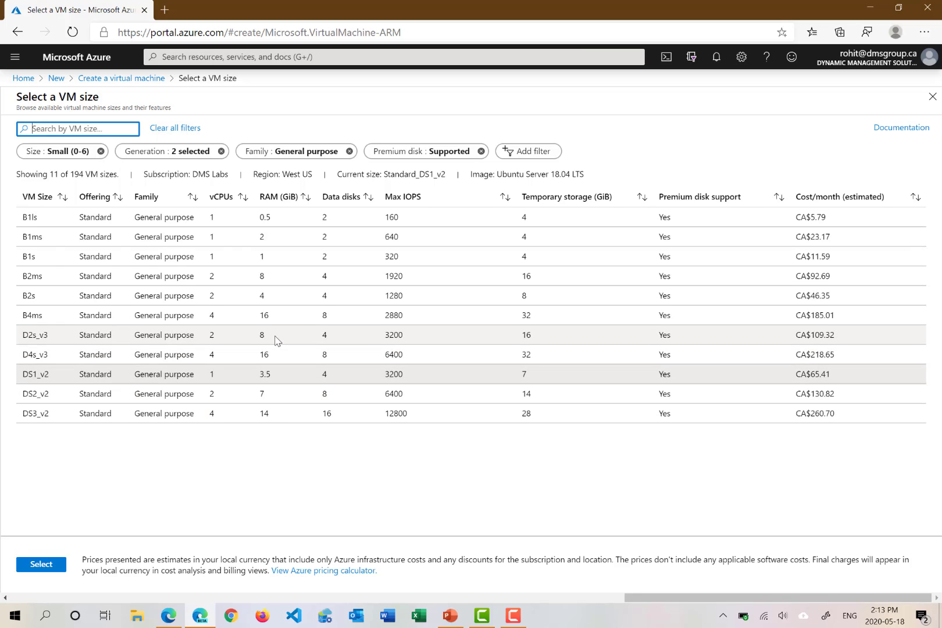
pyautogui.click(99, 337)
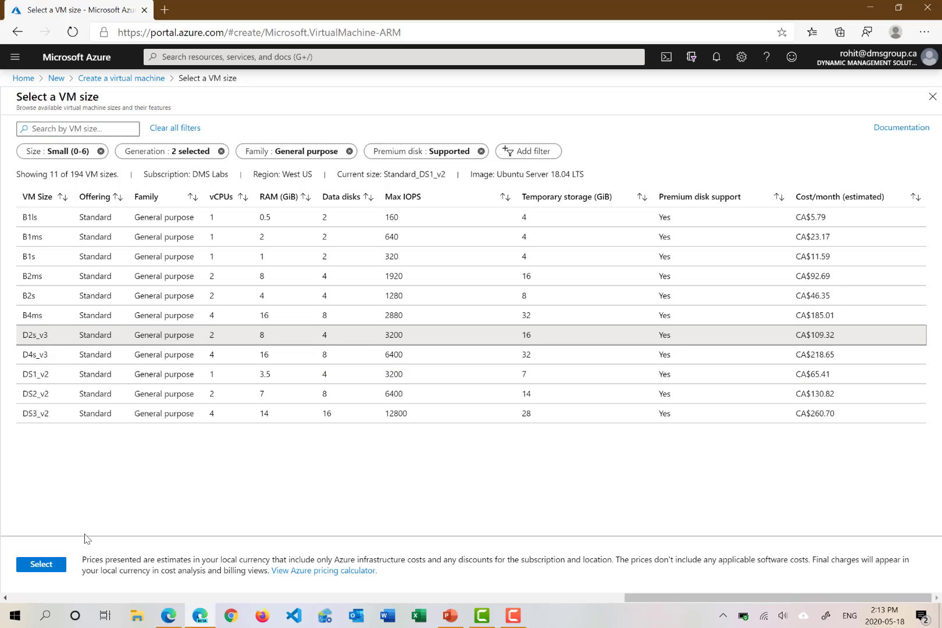
pyautogui.click(46, 564)
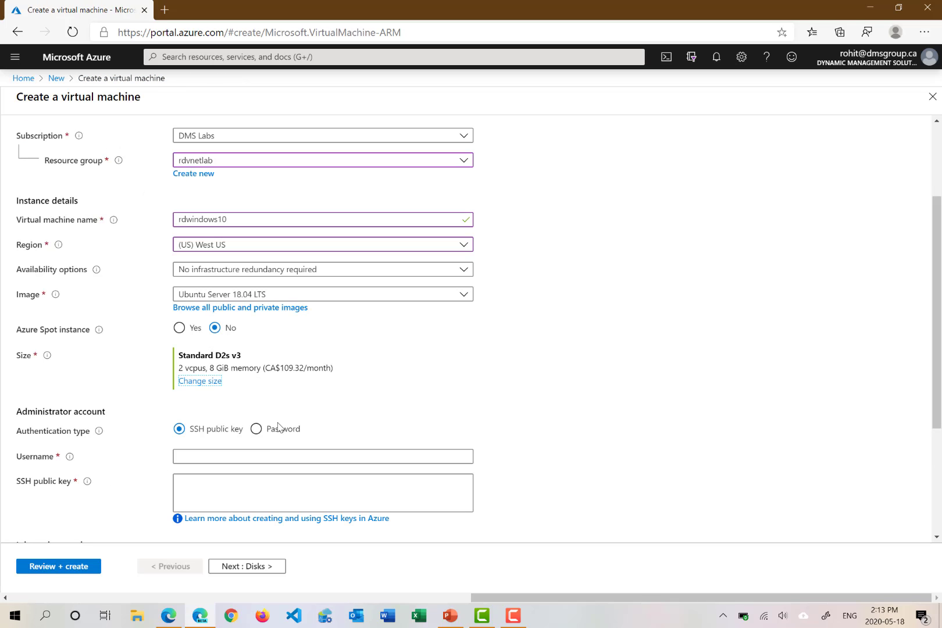
# Step: Choose Windows 10 Pro, Version 1809 as the virtual machine's image
pyautogui.scroll(-2, 280, 427)
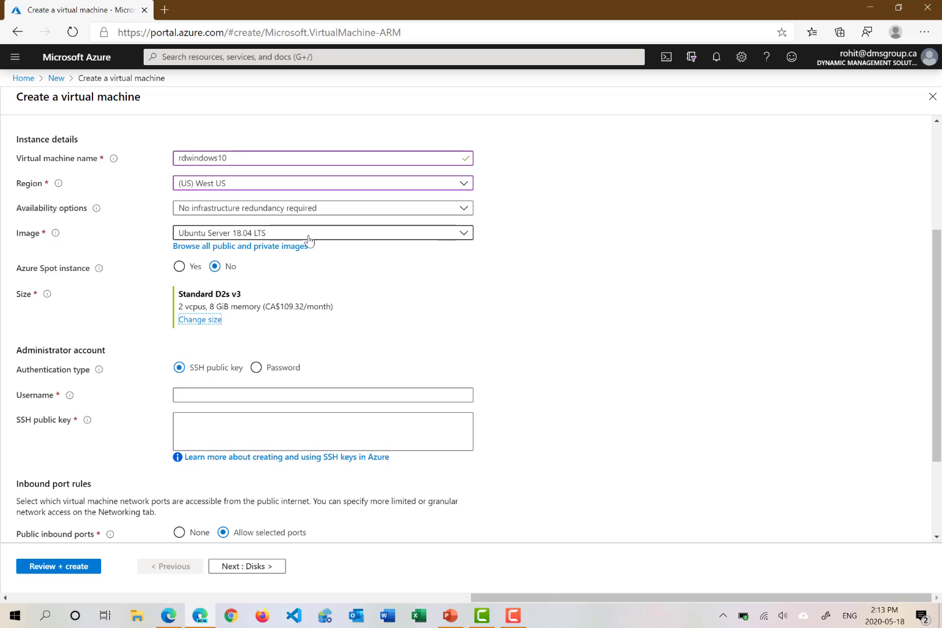
pyautogui.scroll(1, 347, 268)
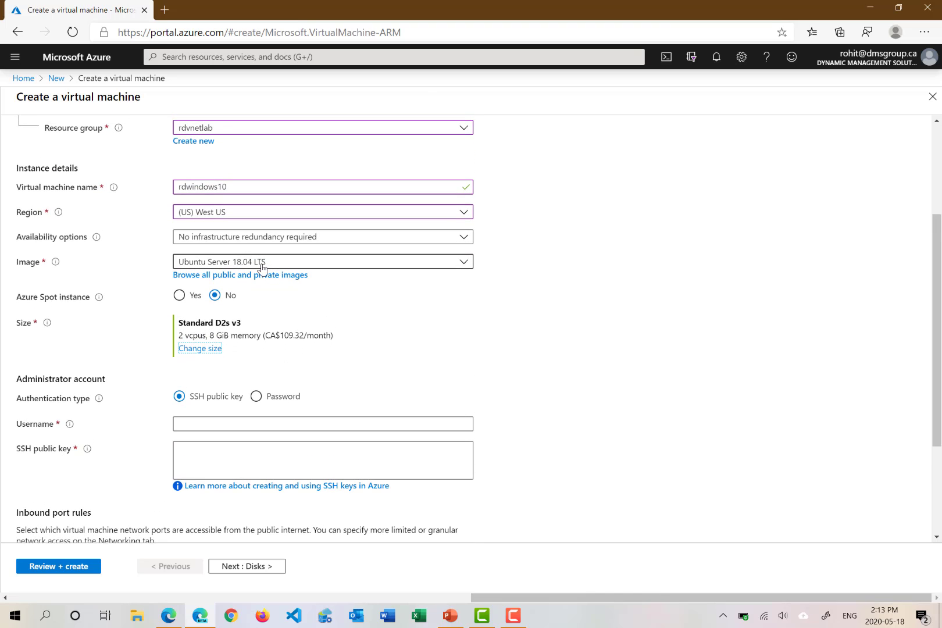
pyautogui.click(262, 265)
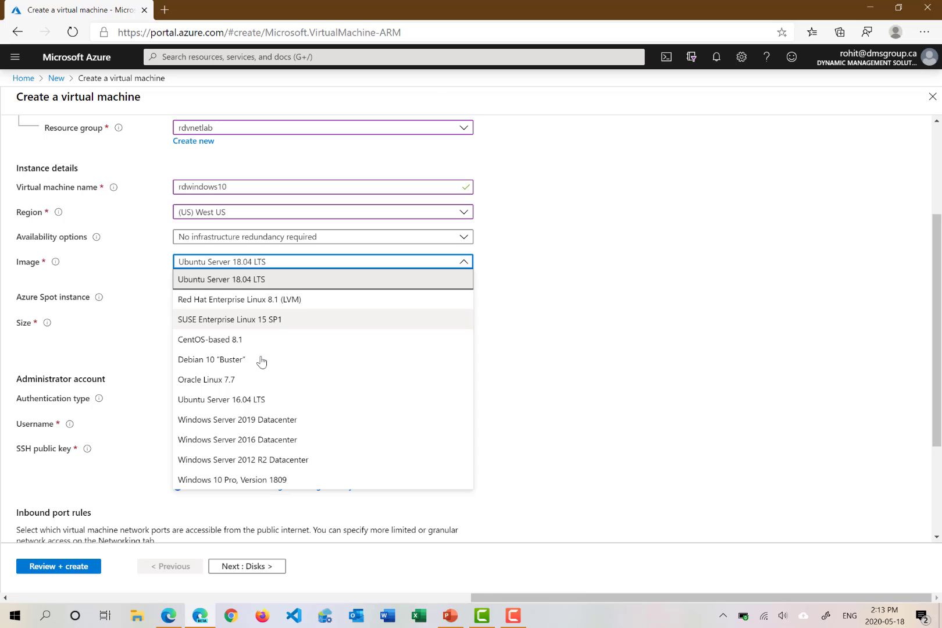
pyautogui.click(272, 485)
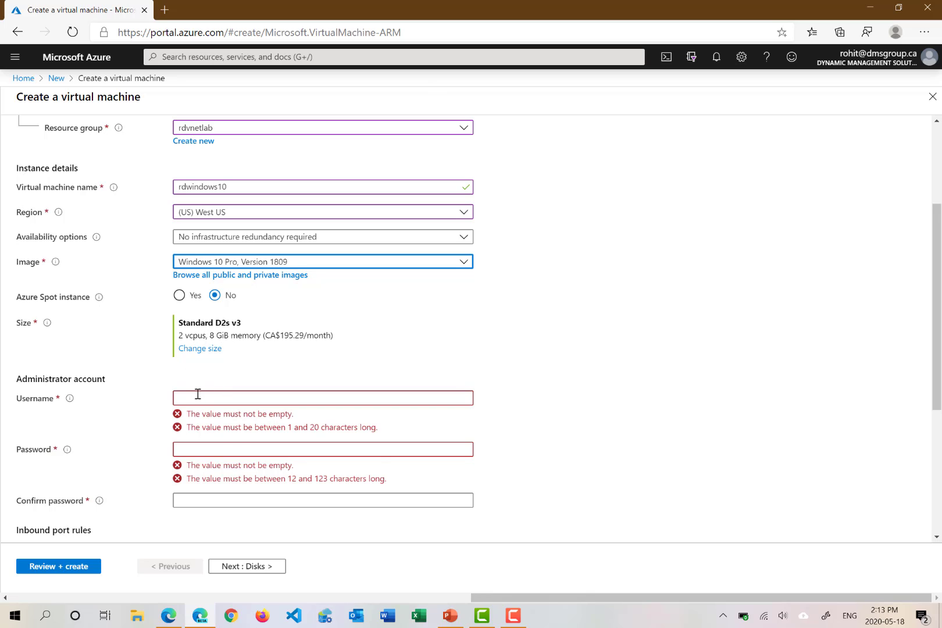
# Step: Set the administrator username to rdadmin, then enter the account password and its matching confirmation
pyautogui.click(197, 396)
pyautogui.write('rdadmin')
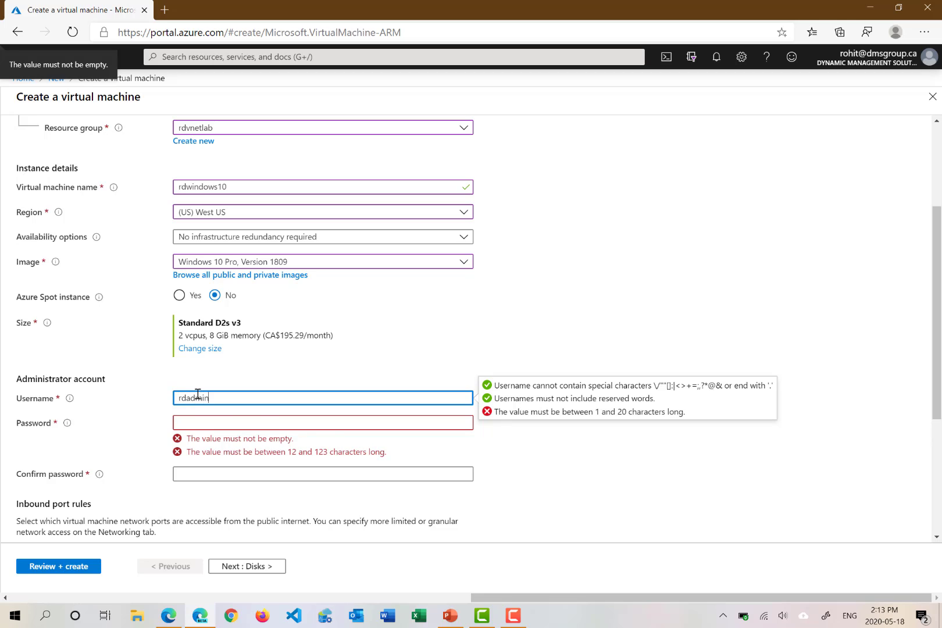
pyautogui.press('Tab')
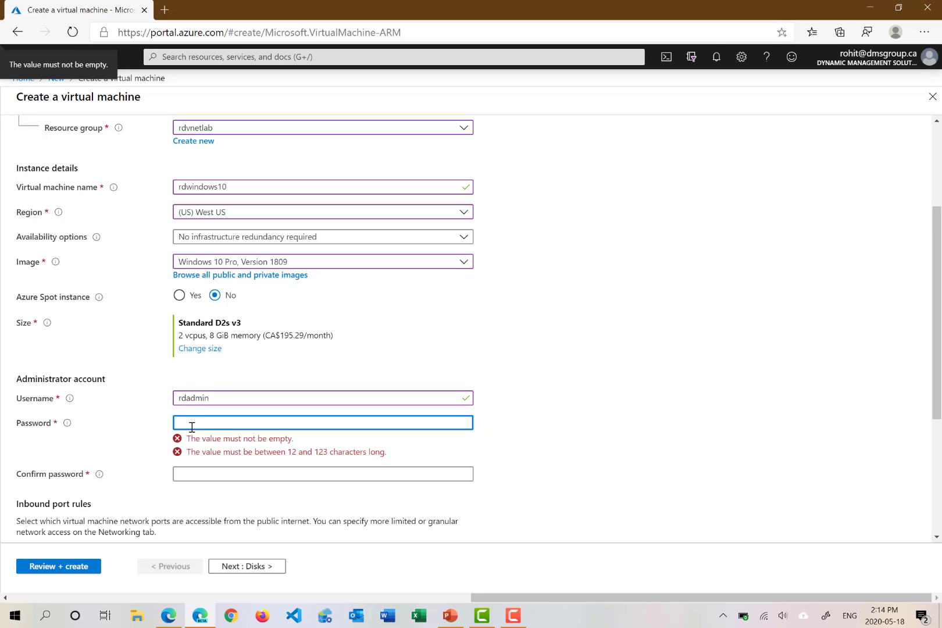
pyautogui.write('*************')
pyautogui.click(210, 447)
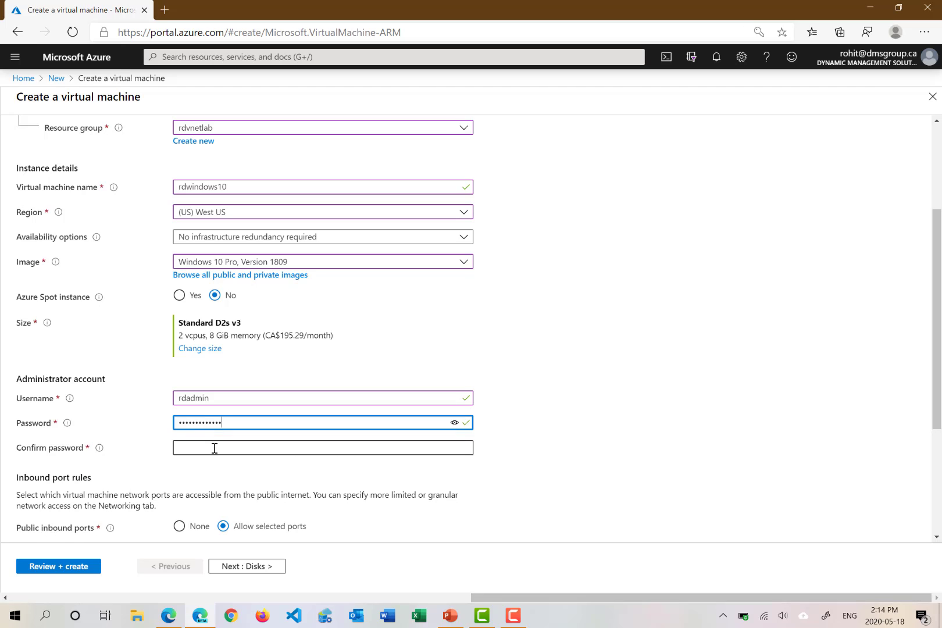
pyautogui.write('***********')
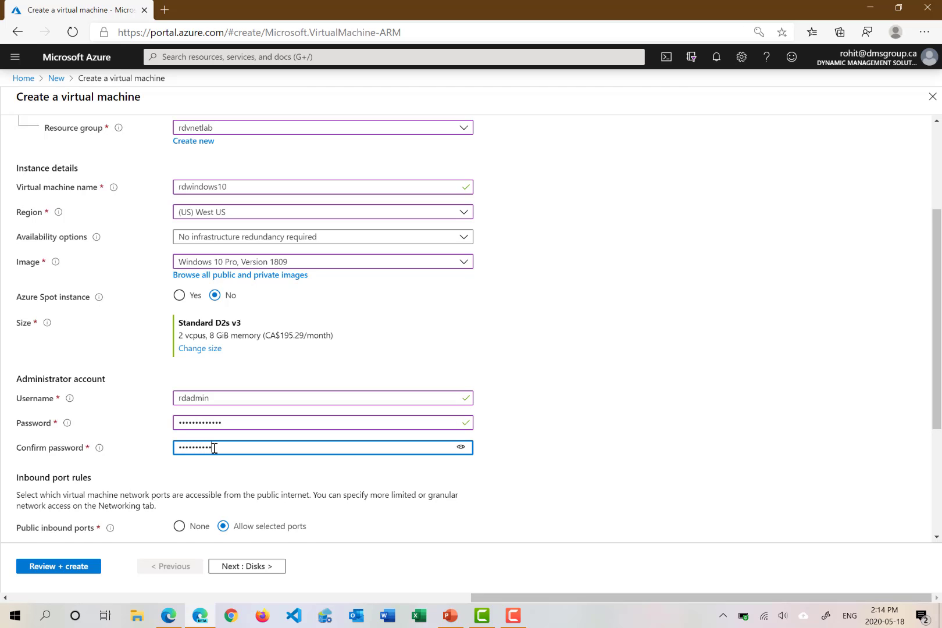
pyautogui.write('**')
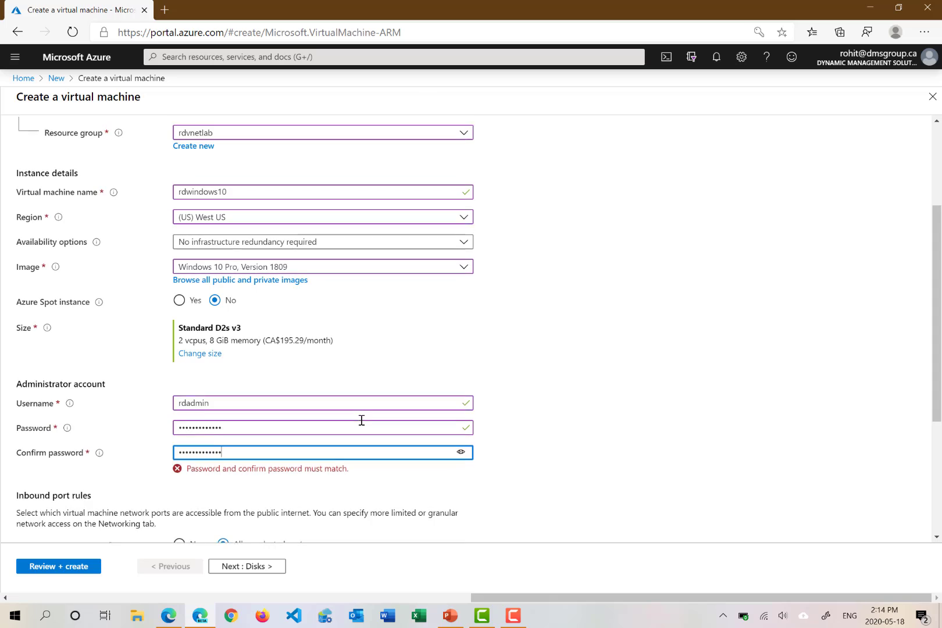
pyautogui.scroll(1, 272, 442)
pyautogui.moveTo(229, 471); pyautogui.dragTo(120, 475)
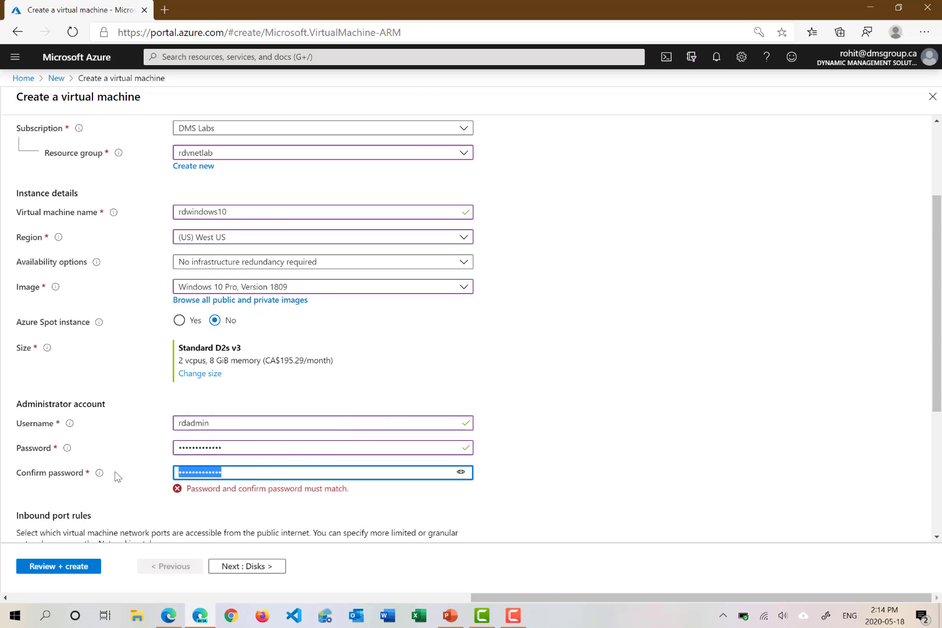
pyautogui.write('*************')
# Step: Review the inbound port rules, the Windows license question and the rest of the basic virtual machine settings
pyautogui.scroll(-2, 254, 442)
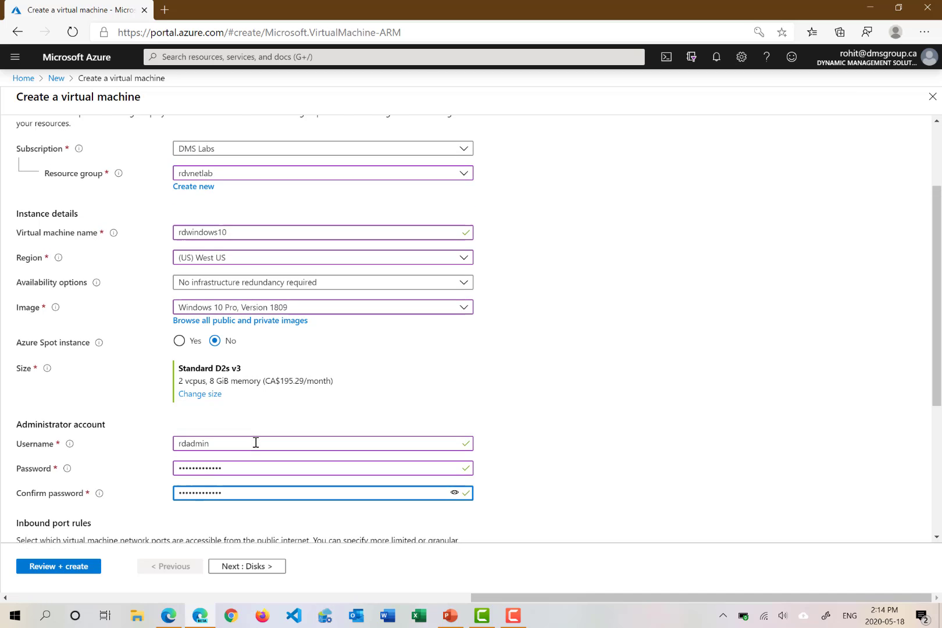
pyautogui.scroll(-3, 256, 442)
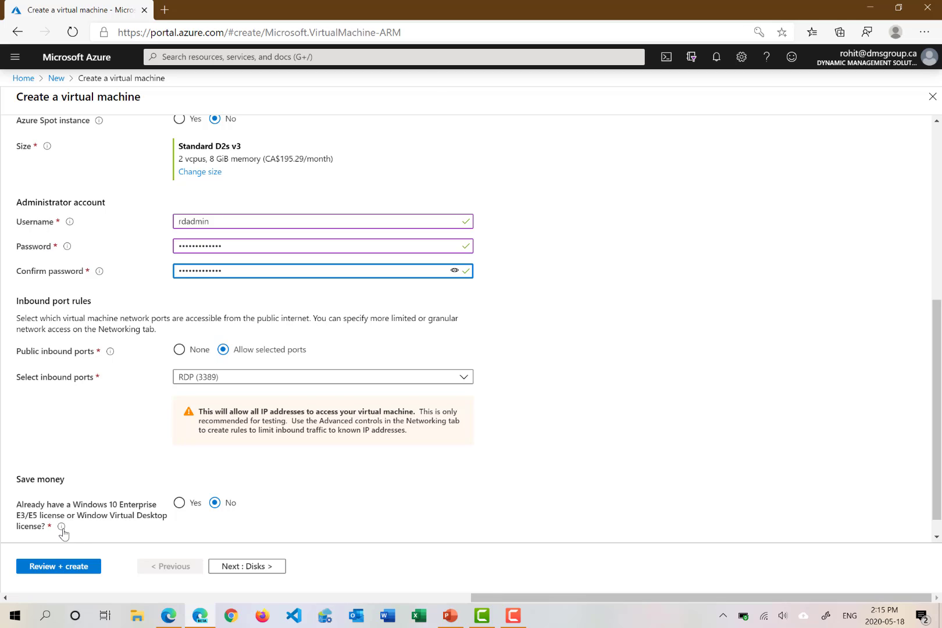
pyautogui.moveTo(60, 527)
pyautogui.scroll(-1, 275, 521)
pyautogui.scroll(3, 276, 522)
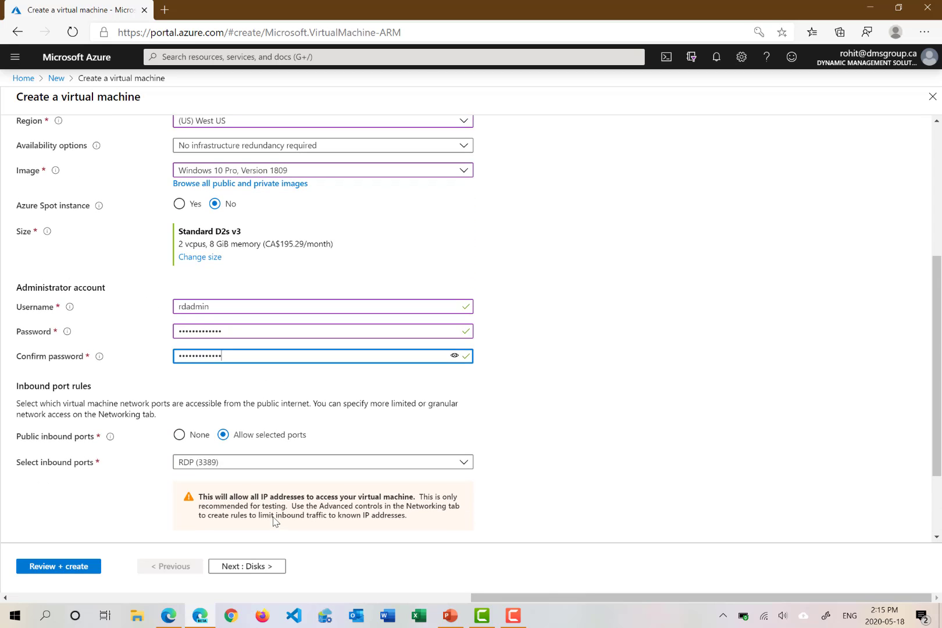
pyautogui.scroll(4, 276, 521)
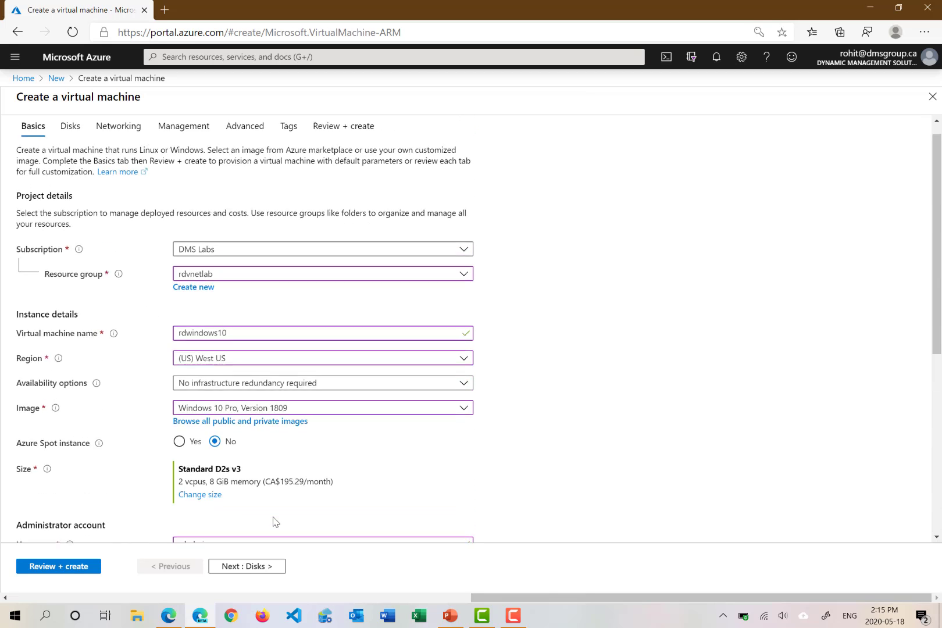
# Step: Keep Premium SSD as the OS disk type and the default encryption at-rest with a platform-managed key for the virtual machine's disks
pyautogui.scroll(-7, 274, 524)
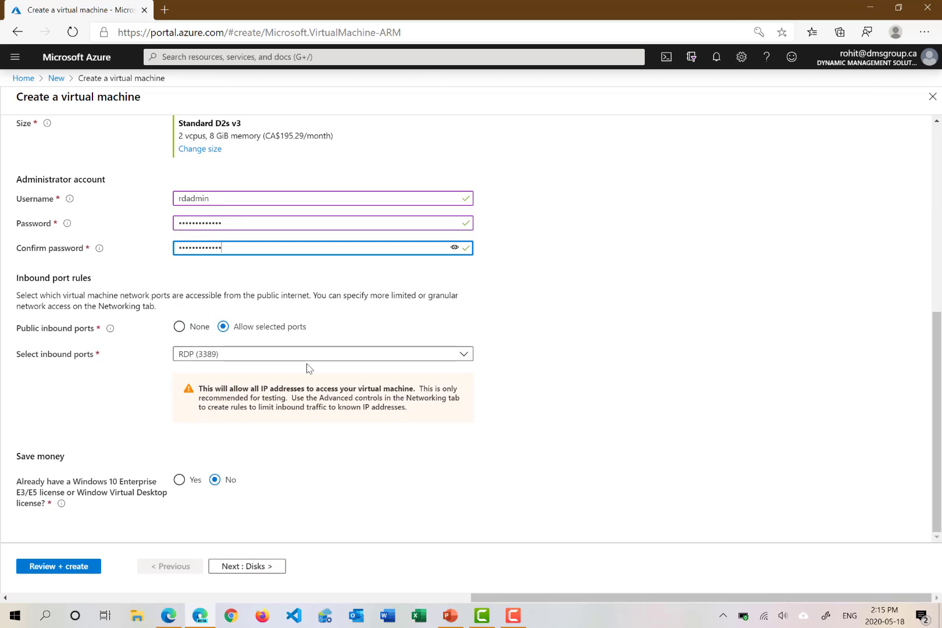
pyautogui.scroll(7, 306, 378)
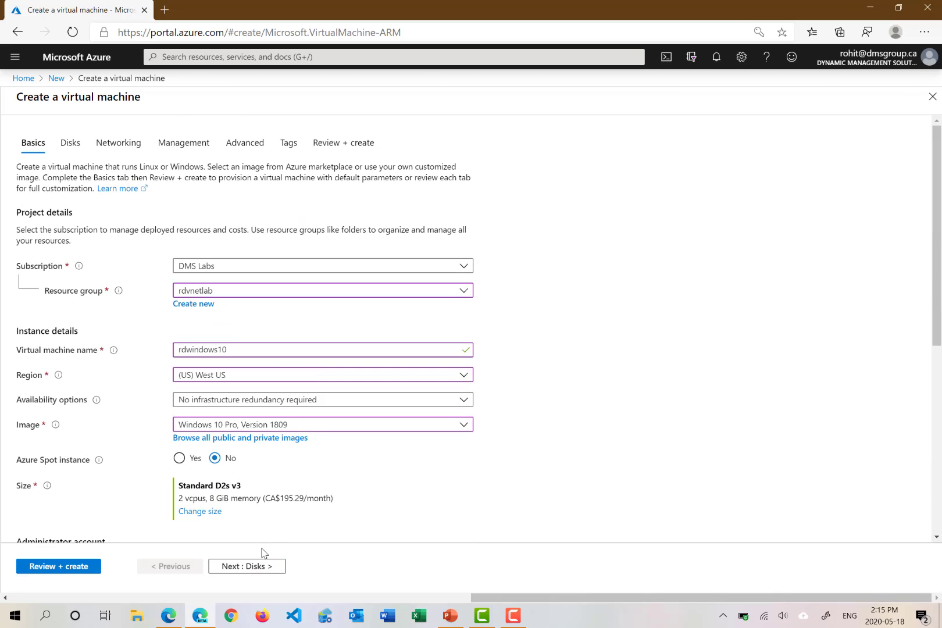
pyautogui.click(243, 567)
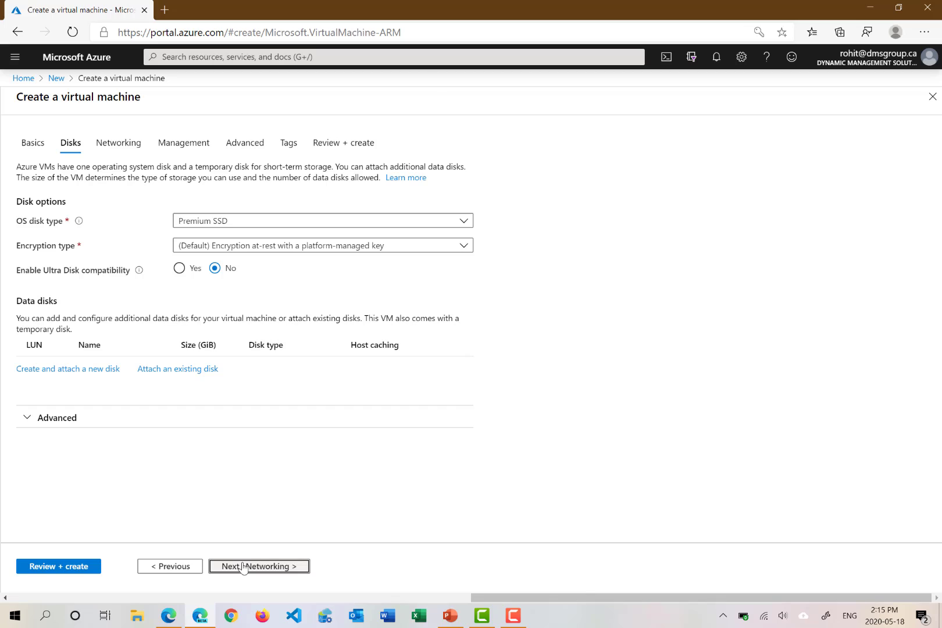
pyautogui.click(225, 223)
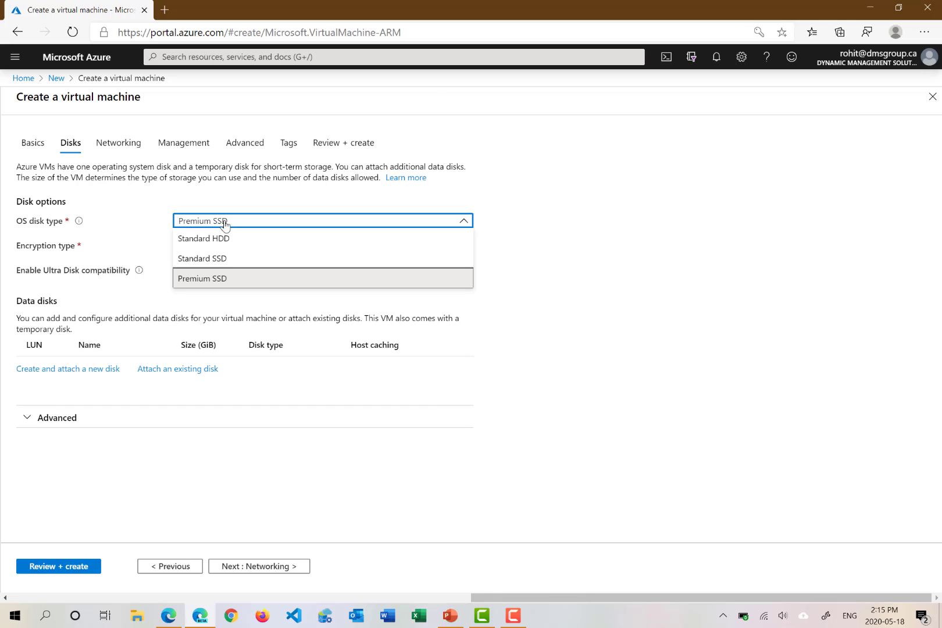
pyautogui.click(221, 285)
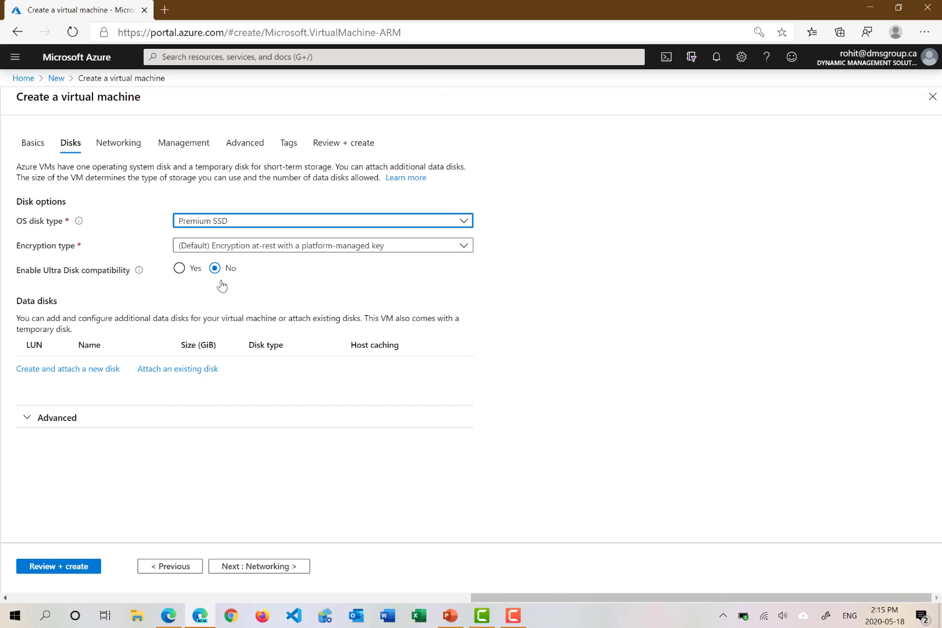
pyautogui.click(269, 247)
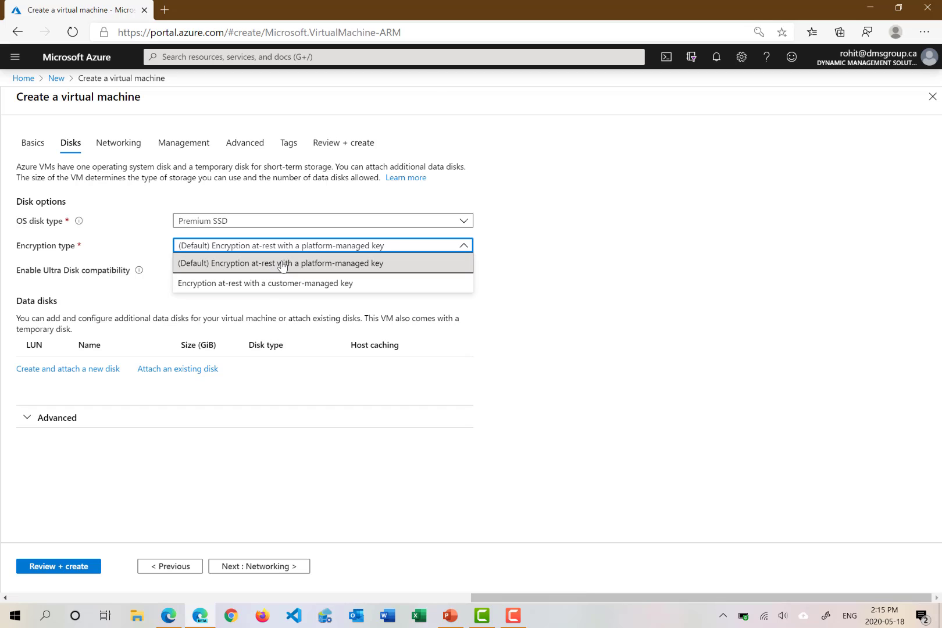
pyautogui.click(282, 264)
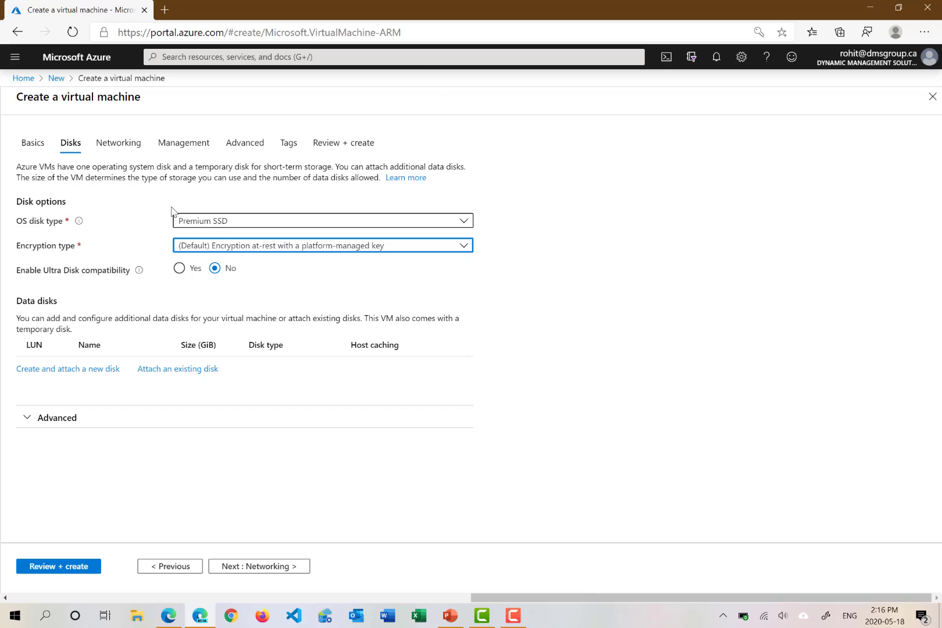
# Step: Review the virtual machine's networking settings, including the subnets available in rdvnet1, the inbound ports and the load balancing option
pyautogui.click(130, 146)
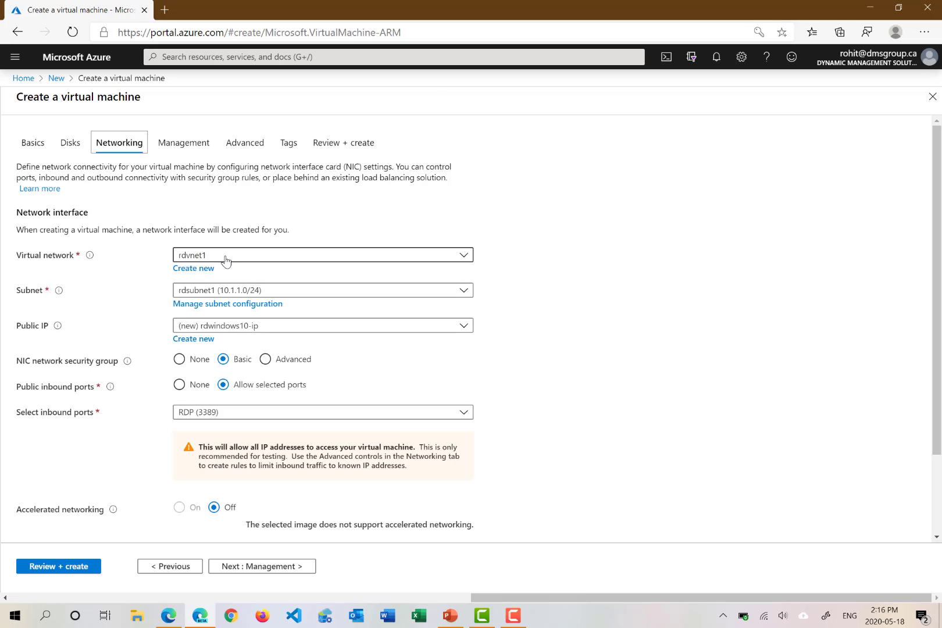
pyautogui.click(278, 291)
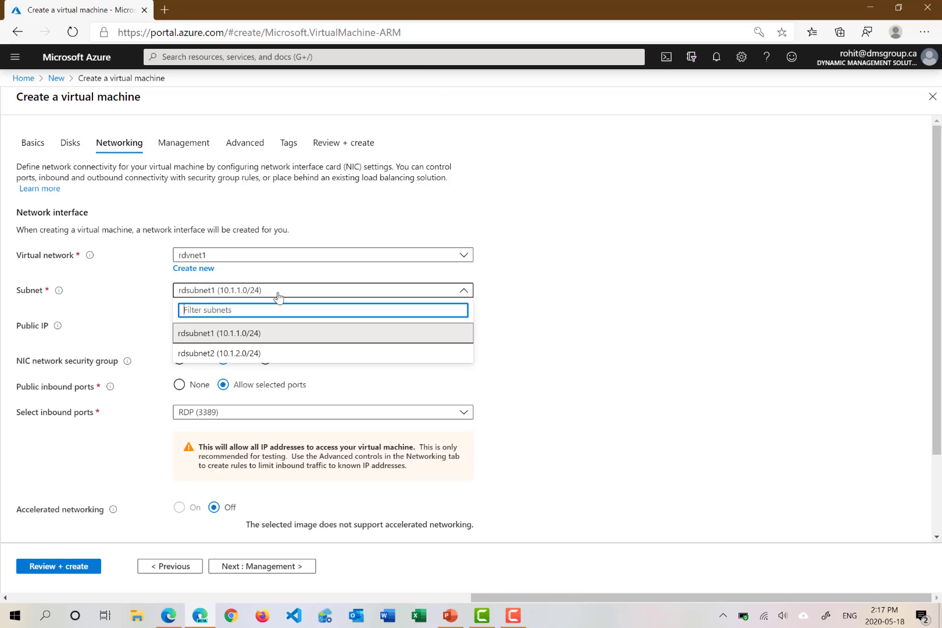
pyautogui.click(279, 290)
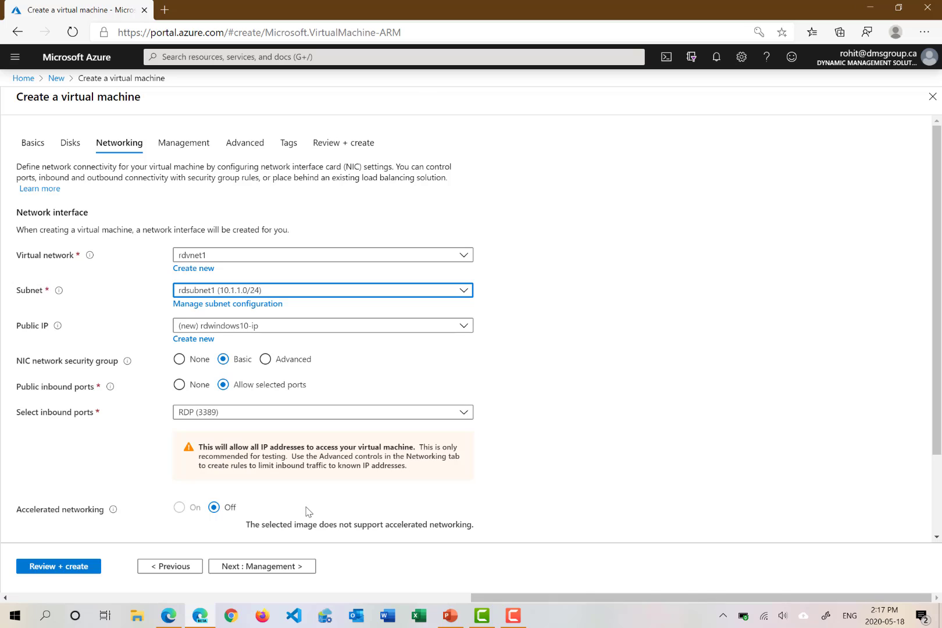
pyautogui.scroll(-3, 309, 511)
pyautogui.scroll(-1, 309, 511)
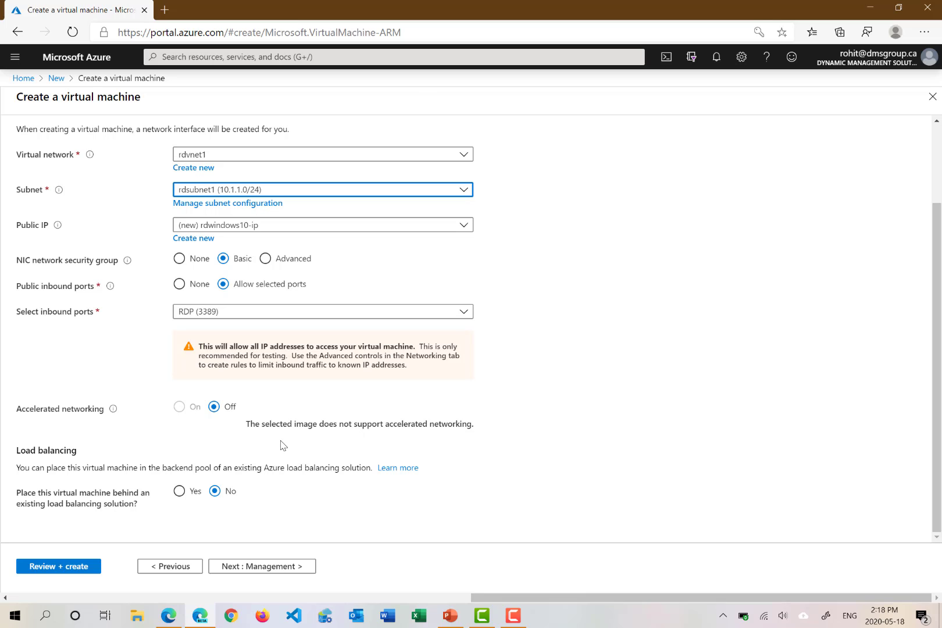
pyautogui.scroll(2, 281, 445)
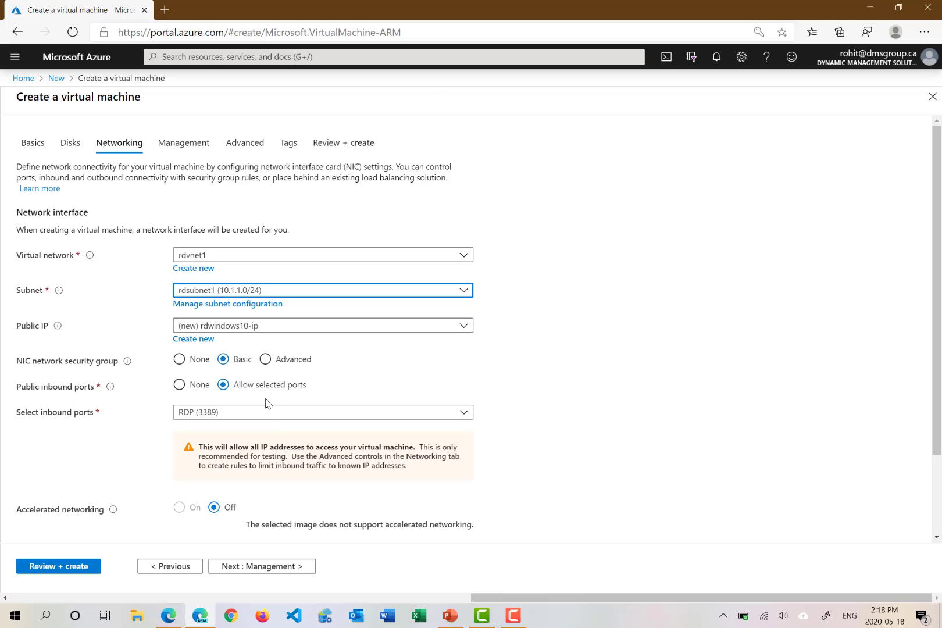
# Step: Turn off boot diagnostics in the virtual machine's management settings
pyautogui.click(239, 567)
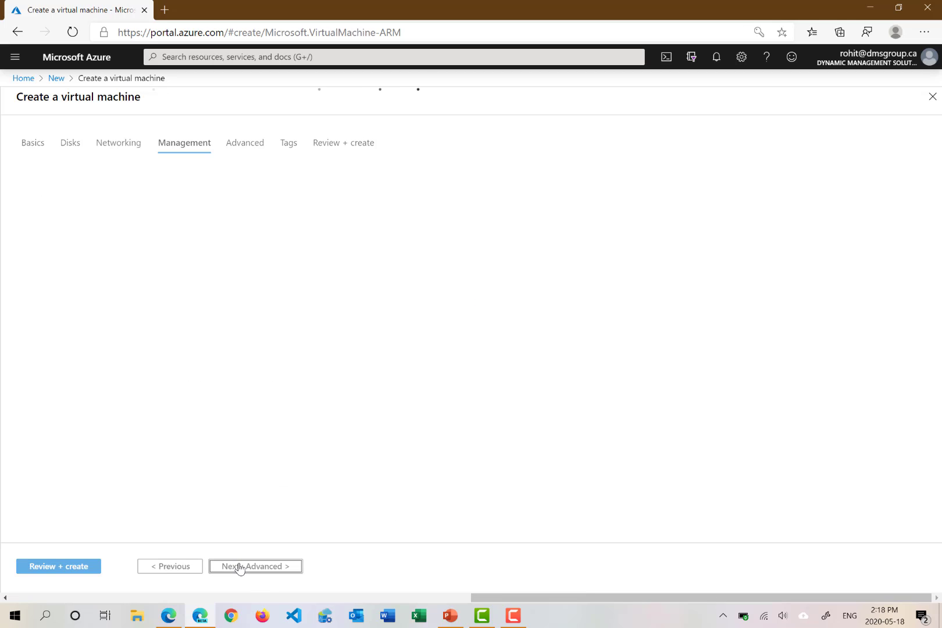
pyautogui.scroll(-1, 310, 311)
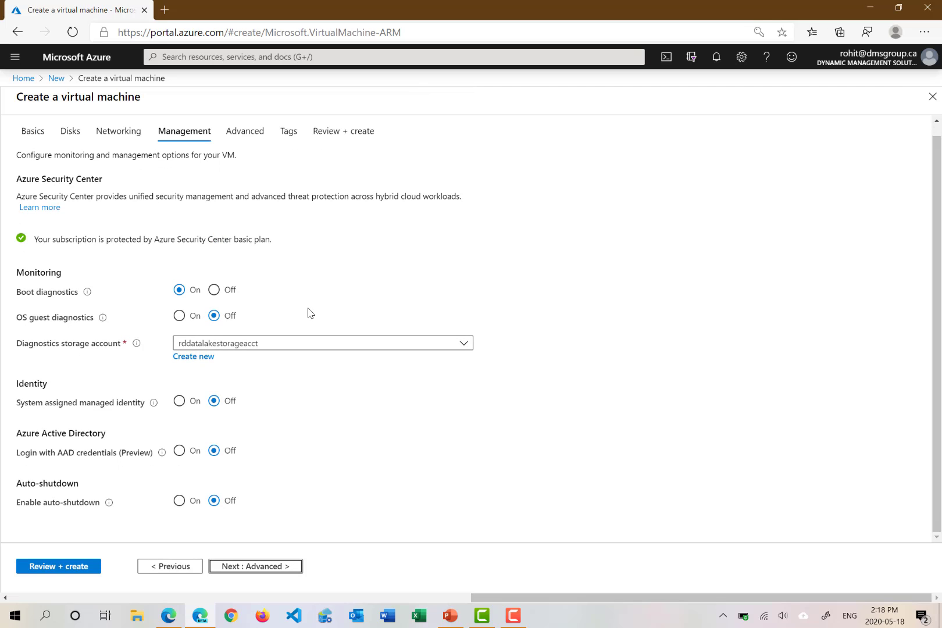
pyautogui.click(213, 291)
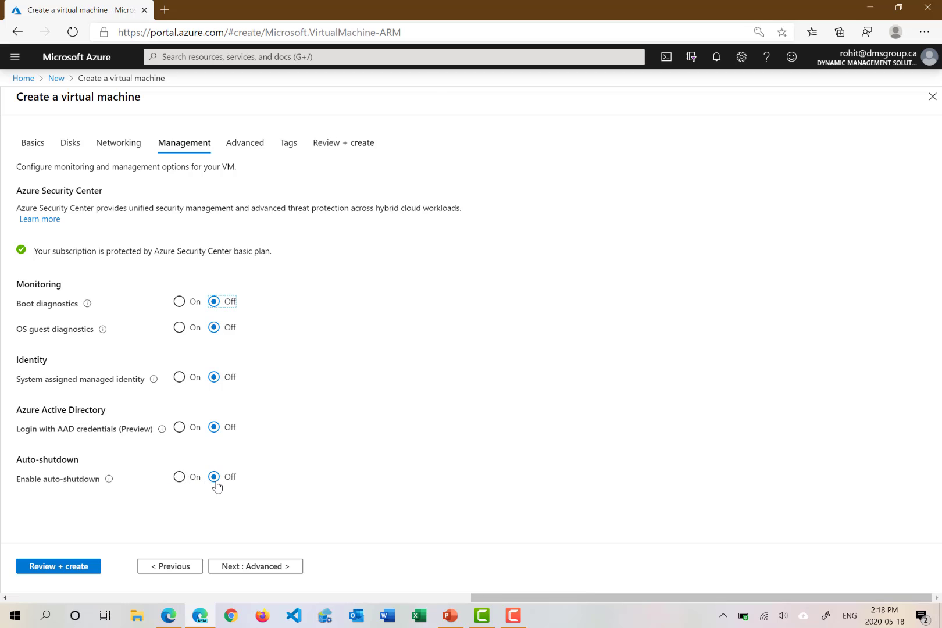
pyautogui.click(179, 476)
pyautogui.scroll(-1, 372, 456)
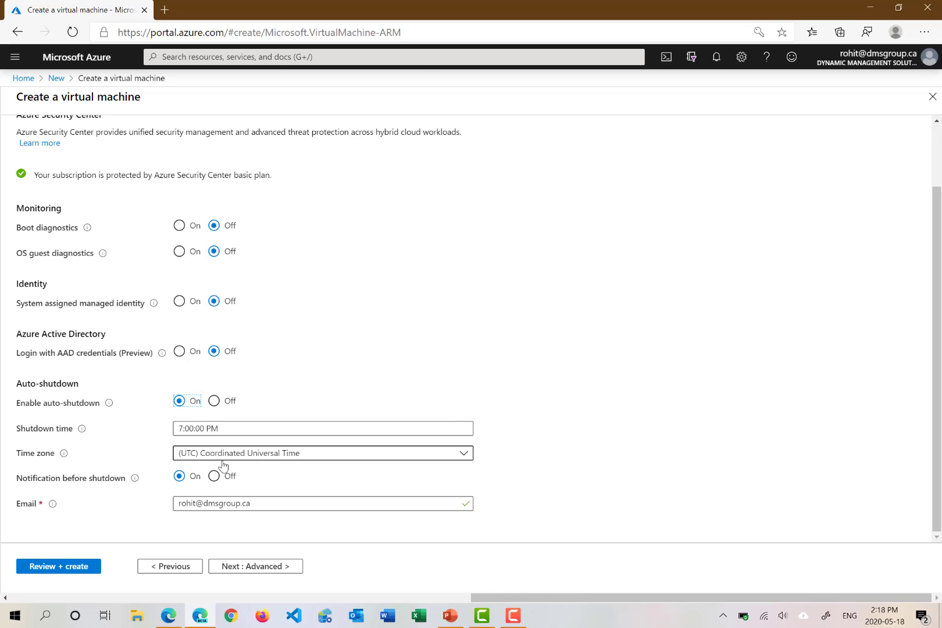
pyautogui.click(213, 401)
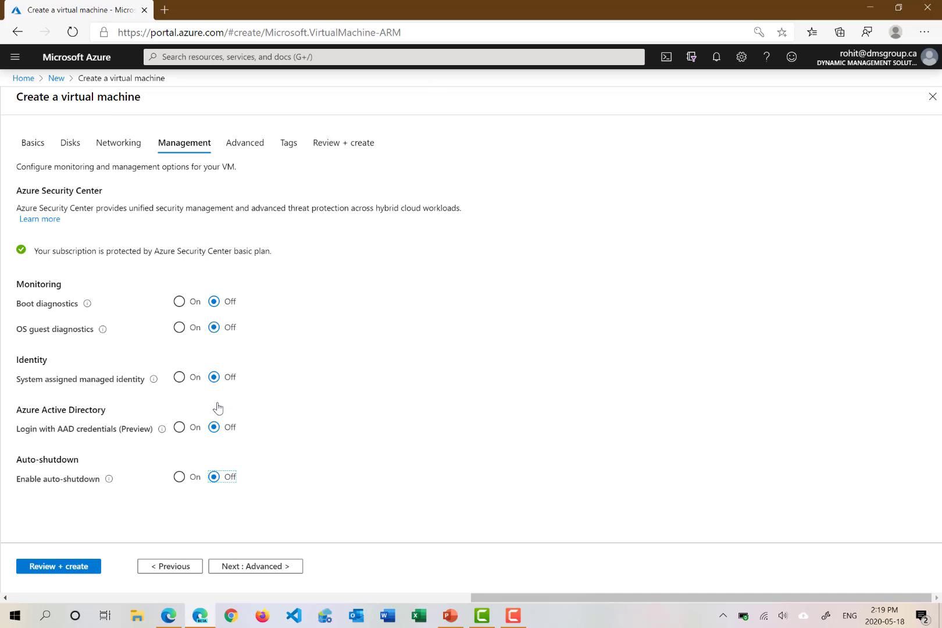
# Step: Review the advanced settings for extensions, host group, proximity placement group and VM generation, and continue to the tags
pyautogui.click(254, 567)
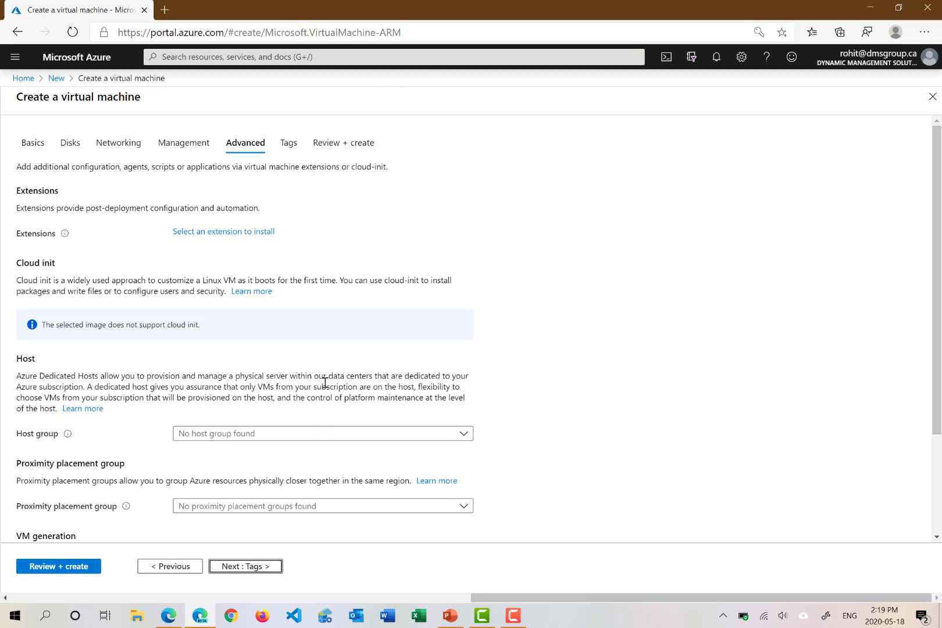
pyautogui.scroll(-1, 325, 383)
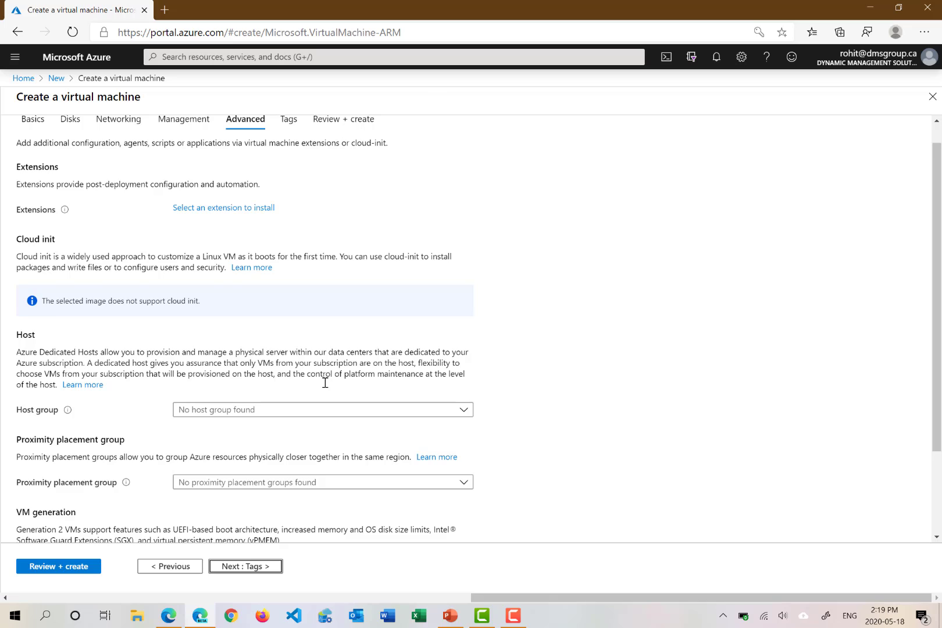
pyautogui.scroll(1, 325, 383)
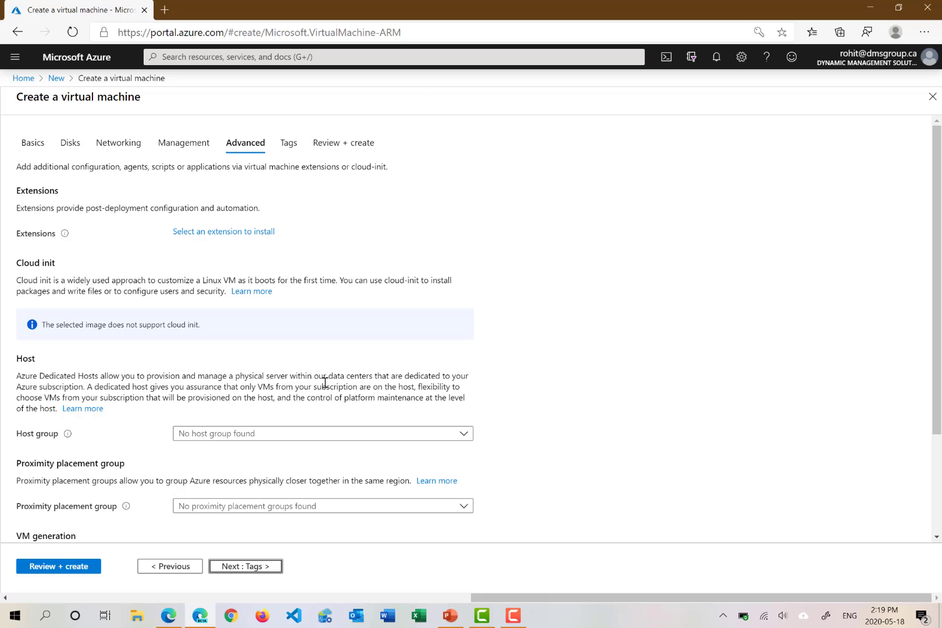
pyautogui.scroll(-2, 292, 472)
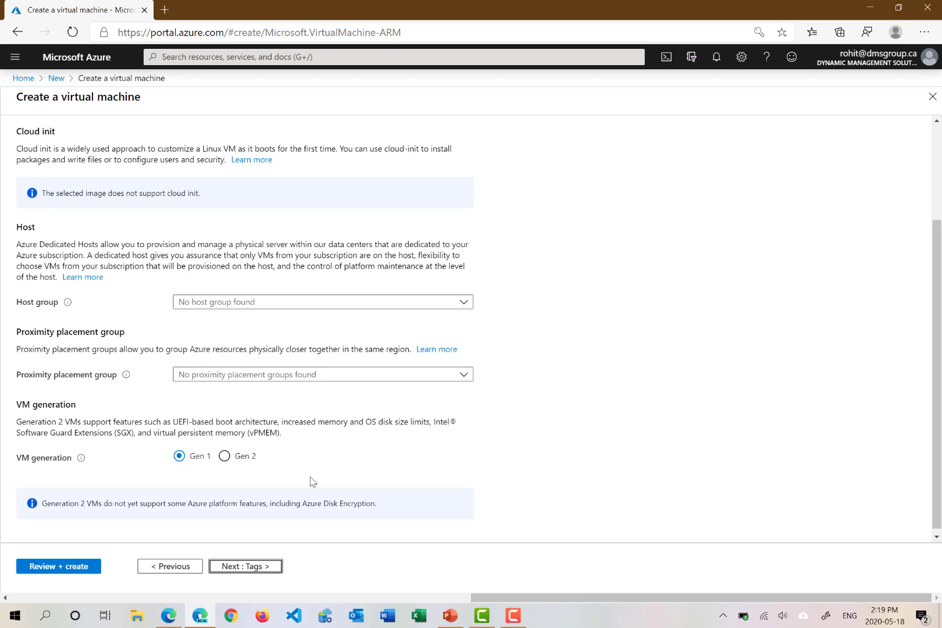
pyautogui.click(254, 566)
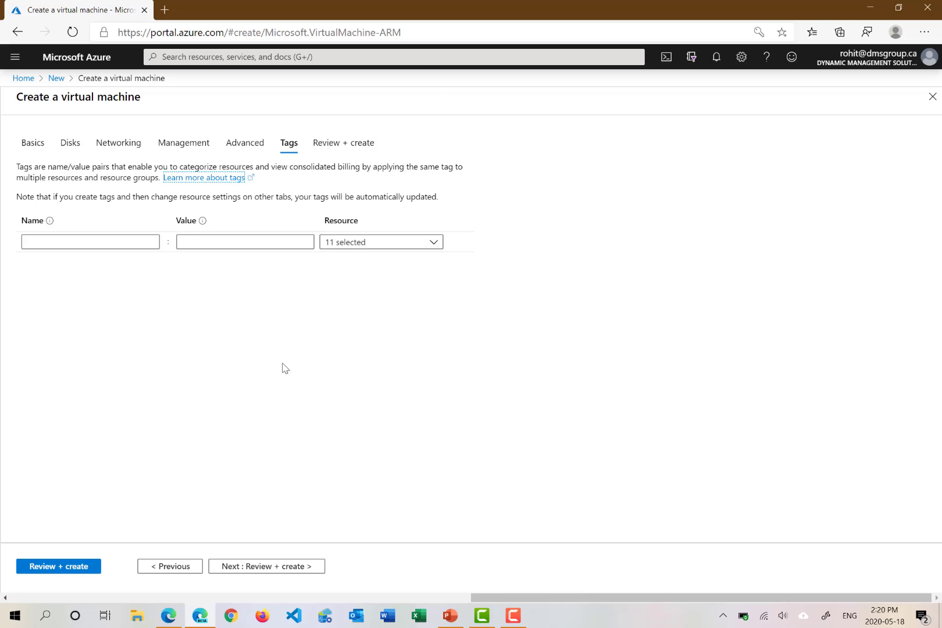
# Step: Validate the configuration without adding tags, check the summary of all settings and create the virtual machine
pyautogui.click(268, 567)
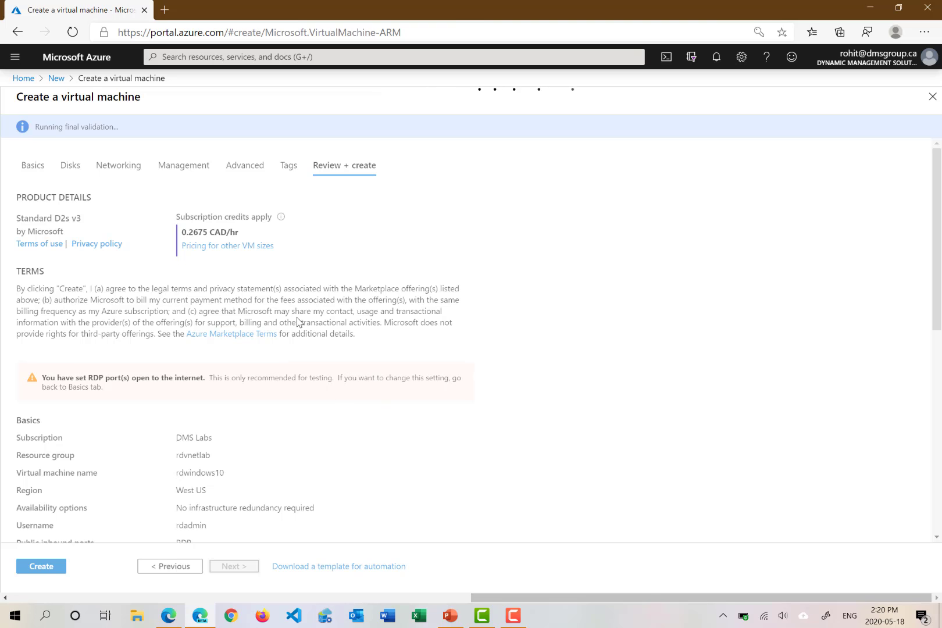
pyautogui.scroll(-1, 297, 321)
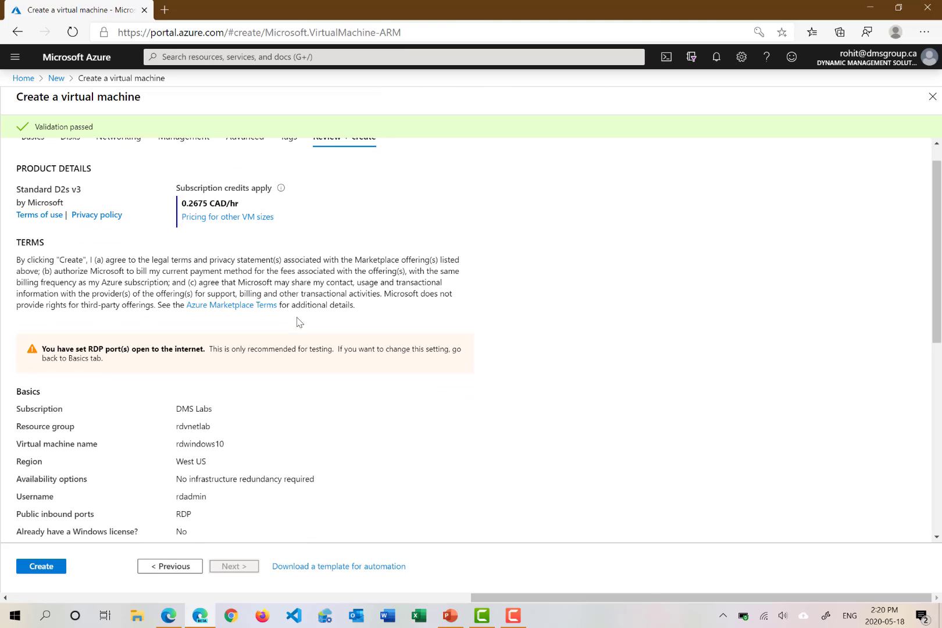
pyautogui.scroll(-1, 297, 321)
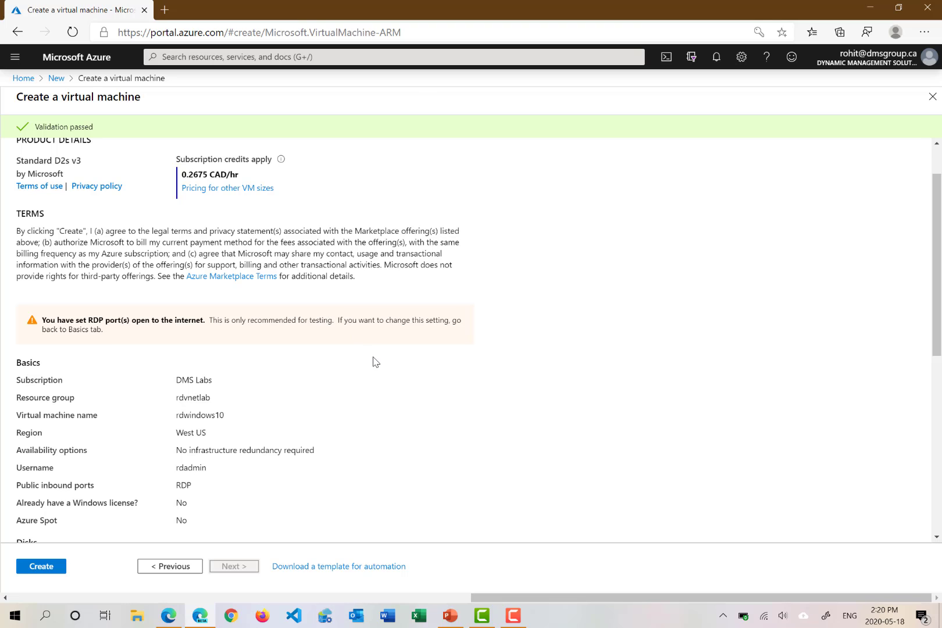
pyautogui.scroll(-7, 375, 361)
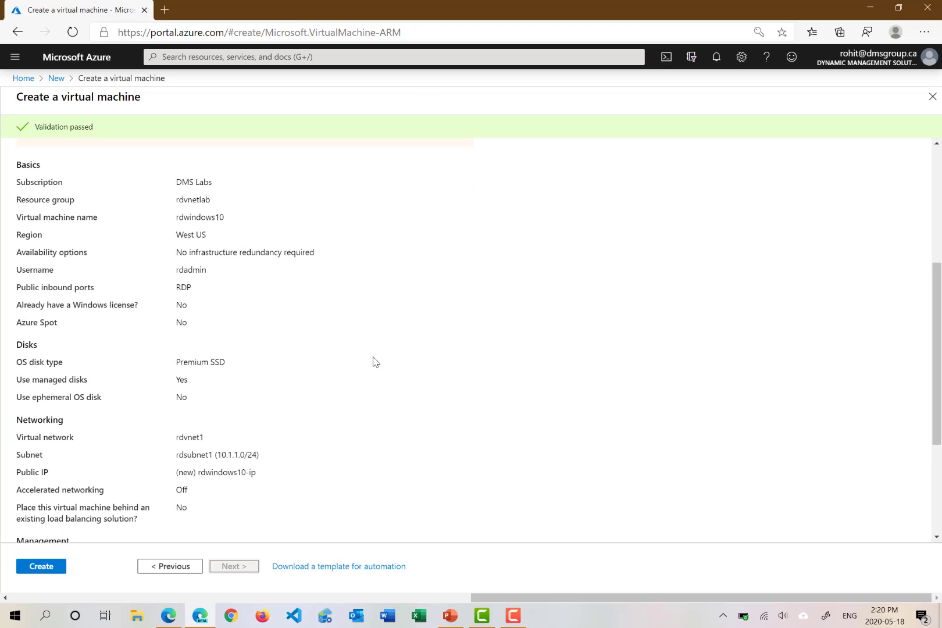
pyautogui.scroll(8, 375, 361)
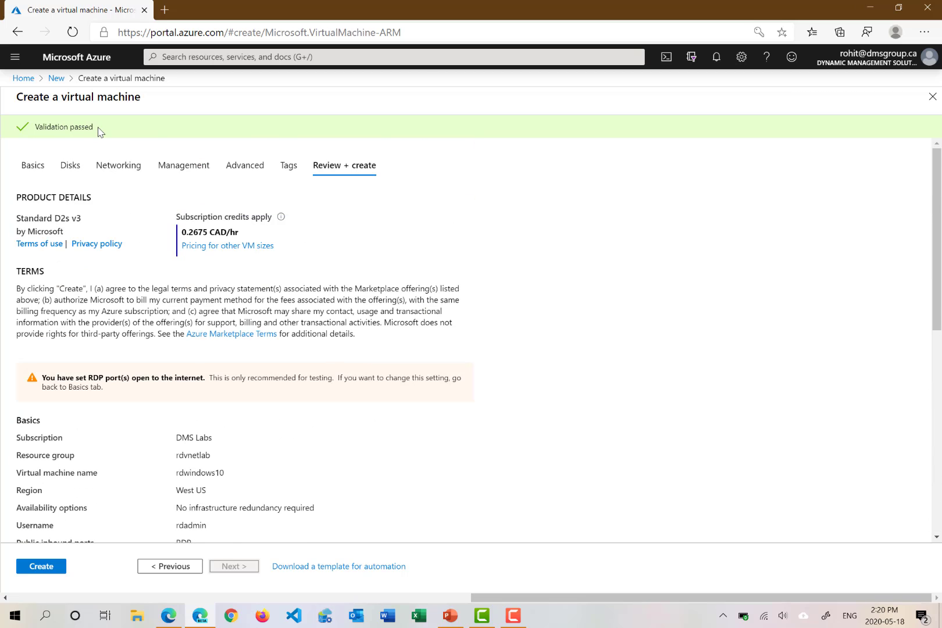
pyautogui.click(41, 567)
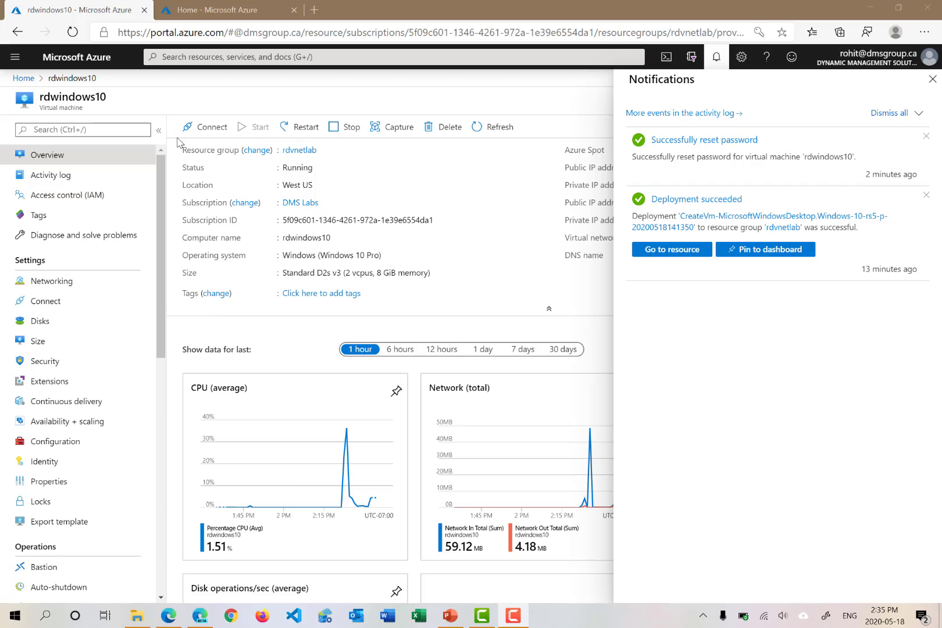
# Step: Open the deployed rdwindows10 virtual machine and examine its overview details and monitoring charts
pyautogui.click(678, 254)
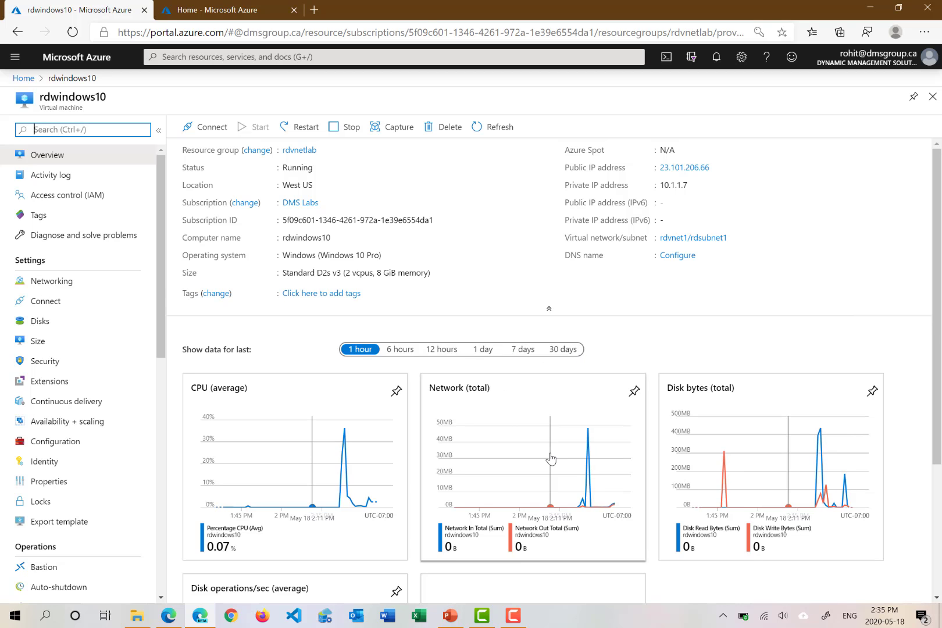
pyautogui.scroll(-3, 550, 456)
pyautogui.scroll(2, 550, 458)
pyautogui.scroll(1, 551, 456)
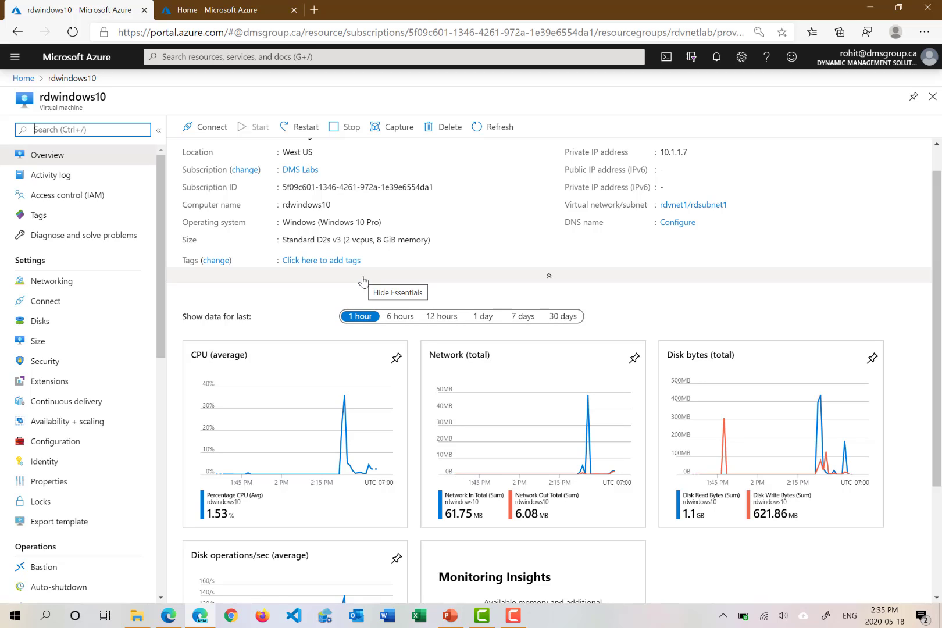
# Step: Download the RDP file for connecting to rdwindows10 through its public IP address on port 3389, and open the file
pyautogui.click(204, 128)
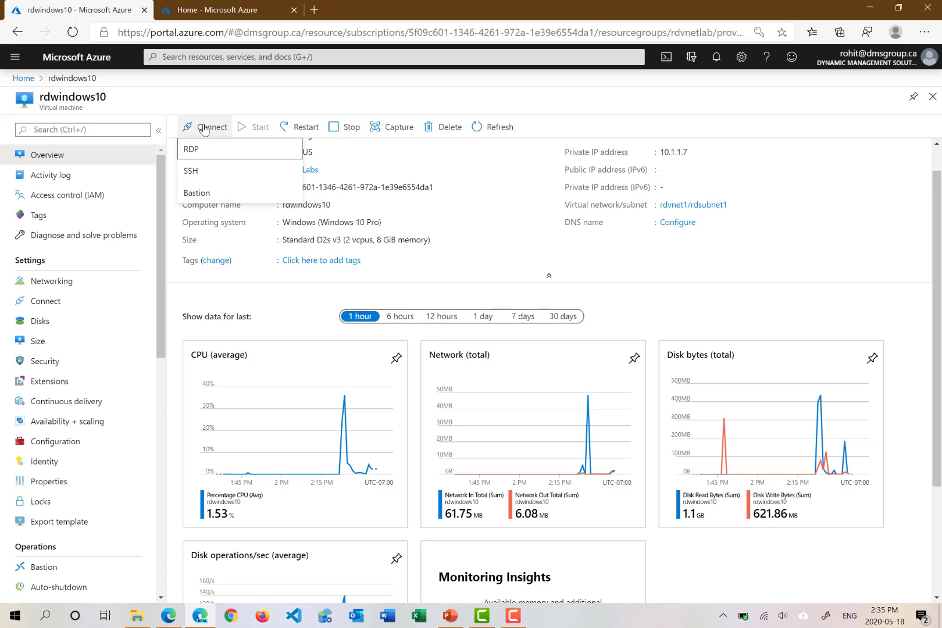
pyautogui.click(209, 159)
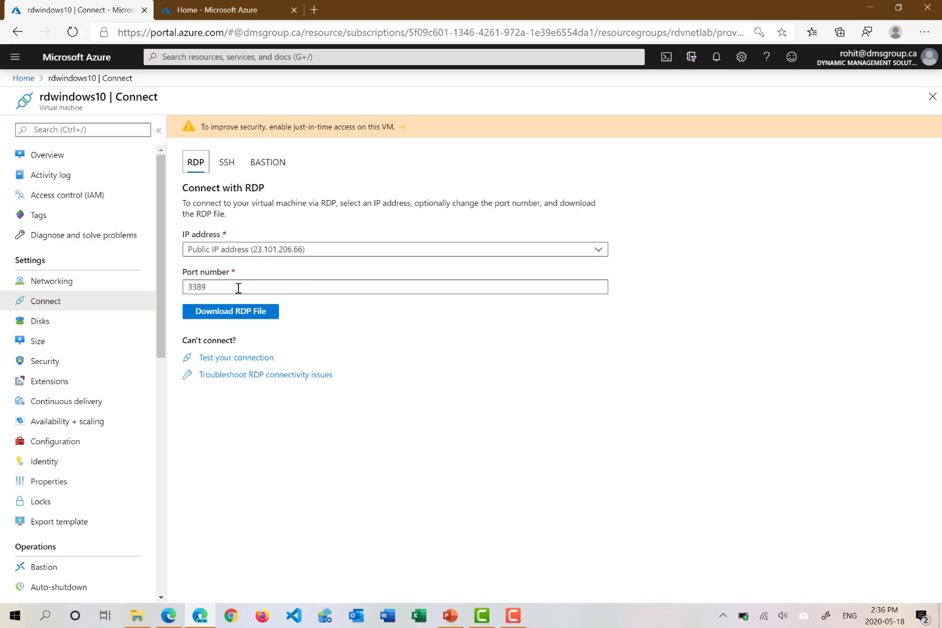
pyautogui.click(231, 313)
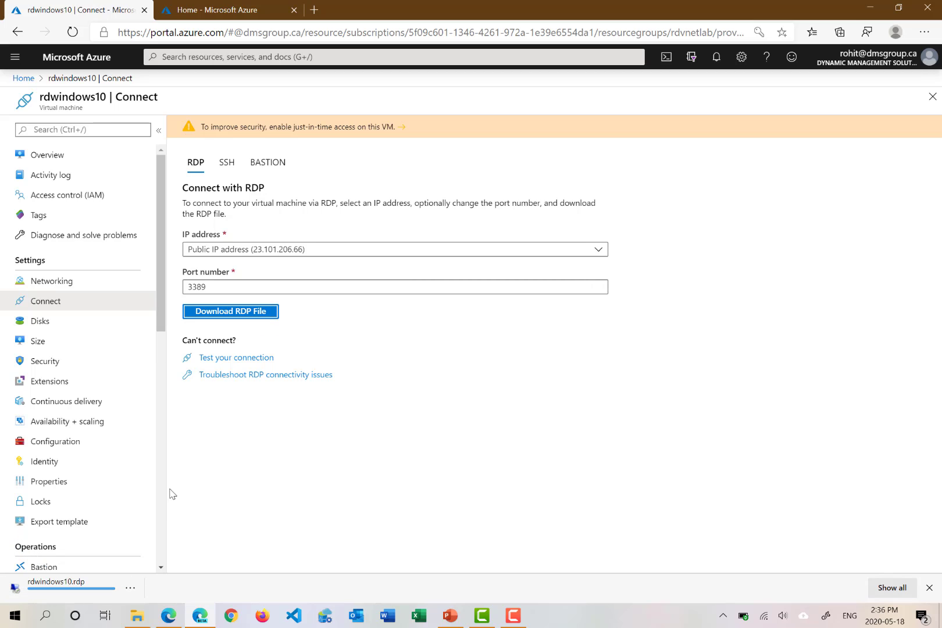
pyautogui.click(130, 587)
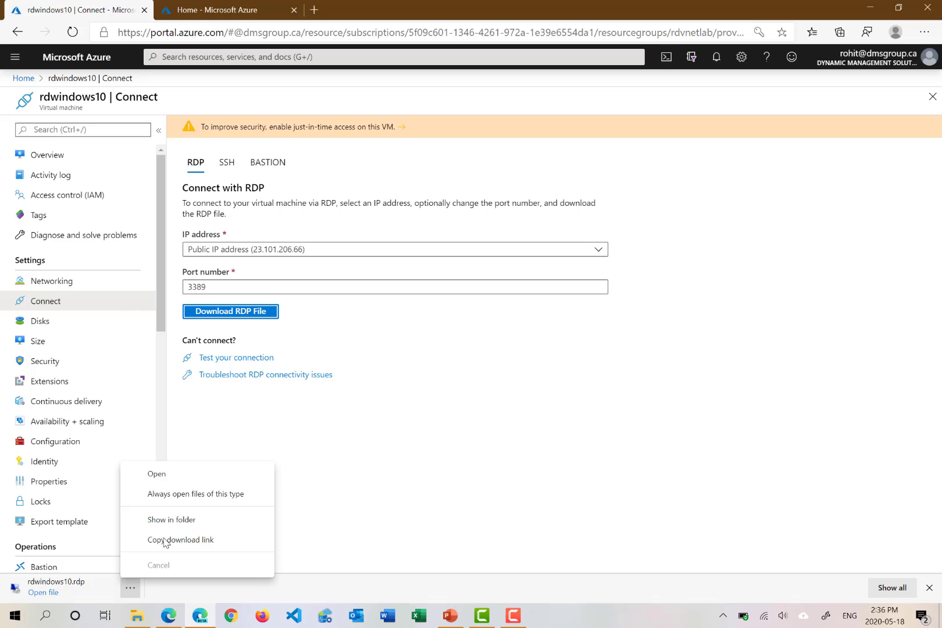
pyautogui.click(176, 478)
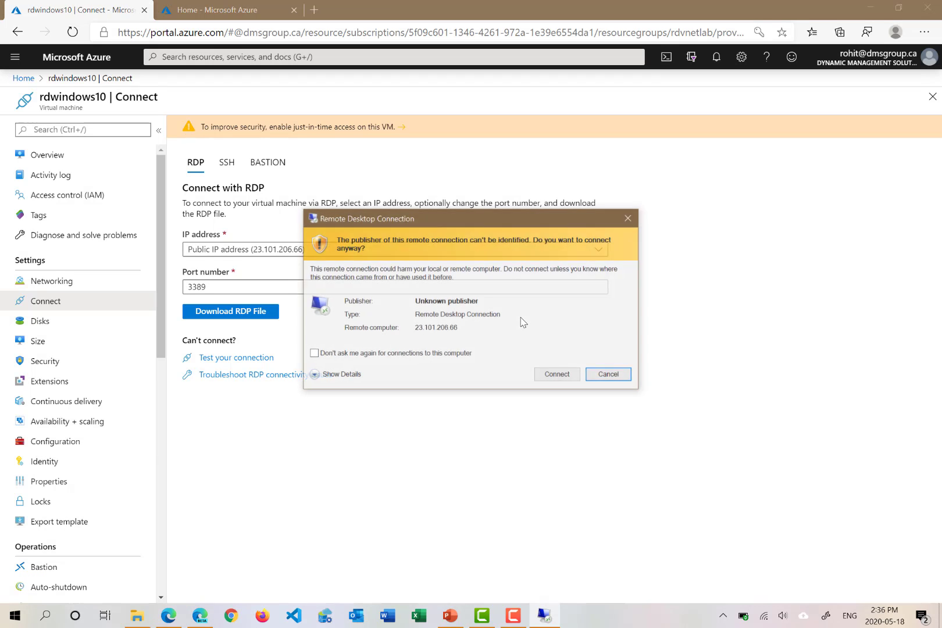
# Step: Connect to rdwindows10 despite the unknown publisher, enter the administrator account password, and accept the untrusted certificate
pyautogui.click(557, 375)
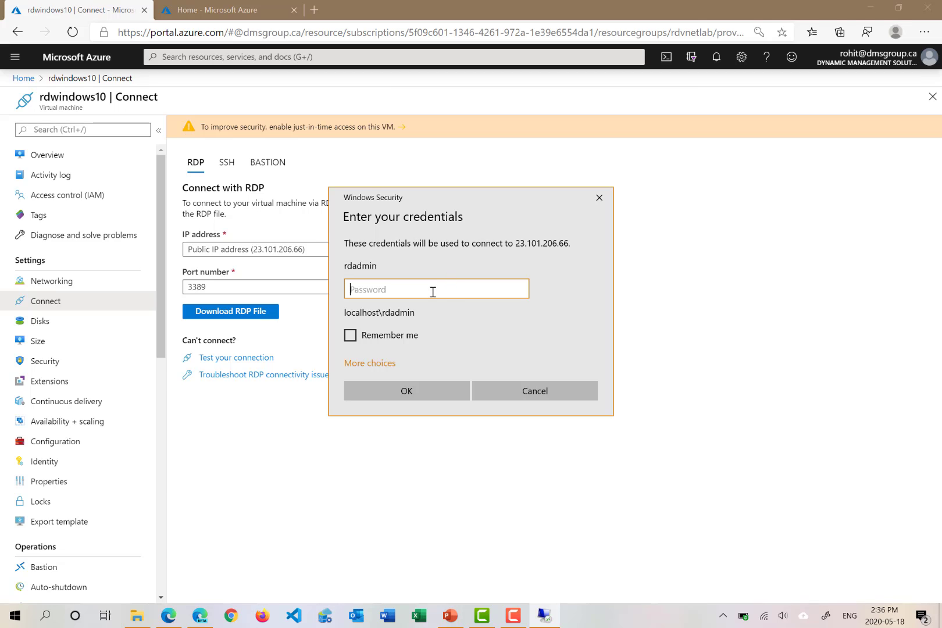
pyautogui.write('•••••••••••••')
pyautogui.click(430, 395)
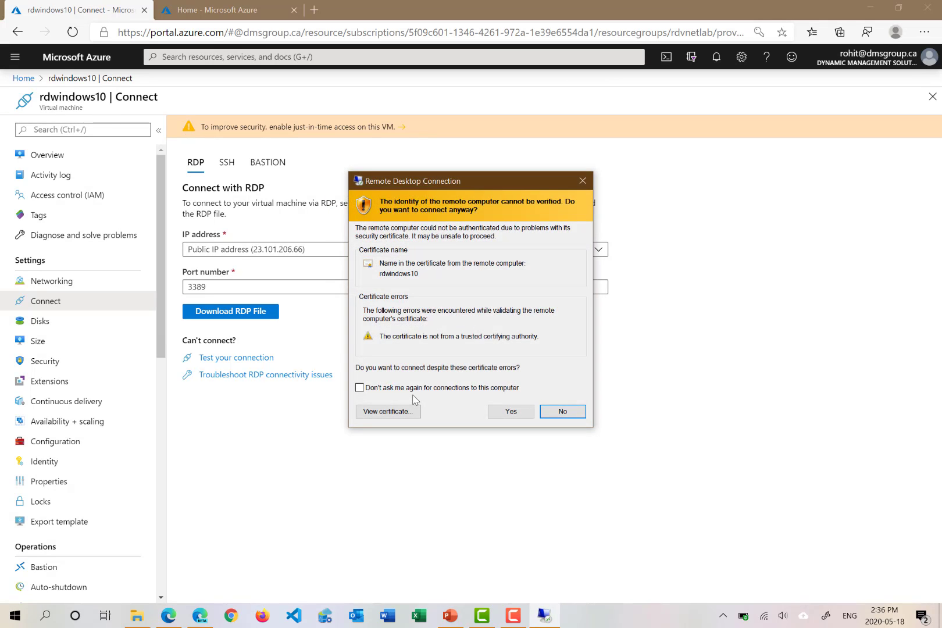
pyautogui.click(500, 411)
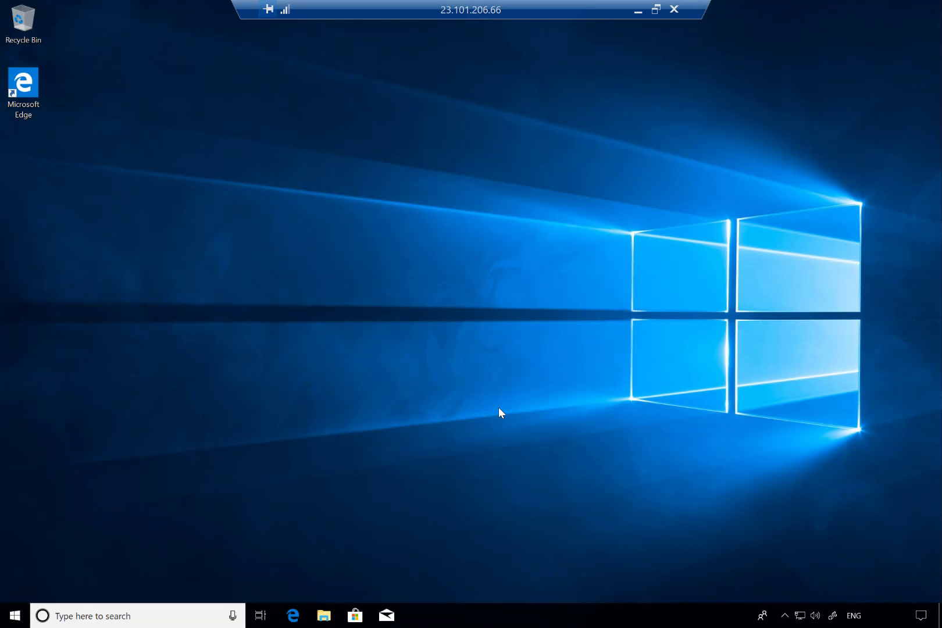
# Step: Look over the remote machine's installed apps, and browse This PC and its 3D Objects folder in a maximized File Explorer window
pyautogui.click(9, 608)
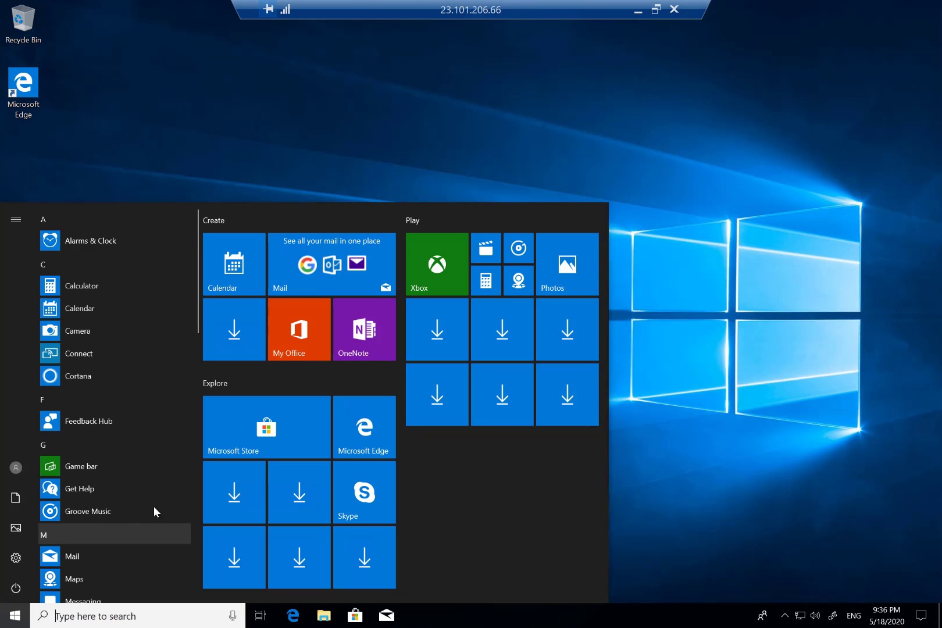
pyautogui.click(323, 615)
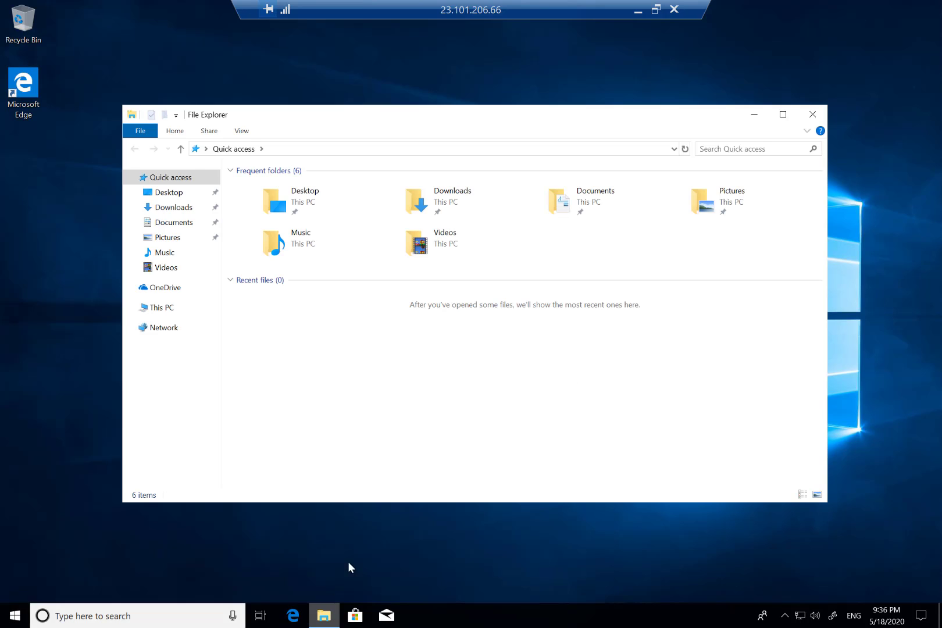
pyautogui.click(782, 114)
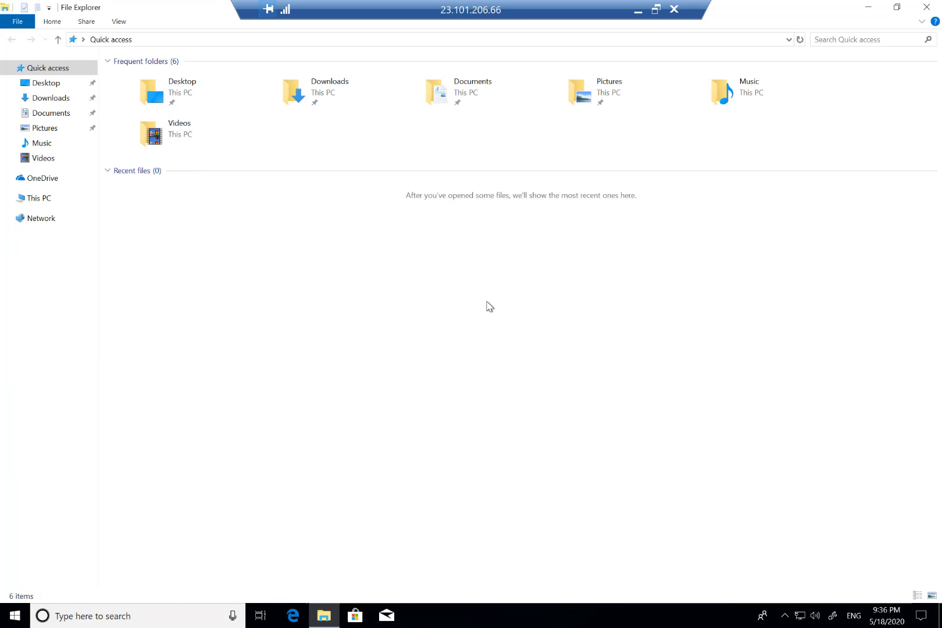
pyautogui.click(42, 198)
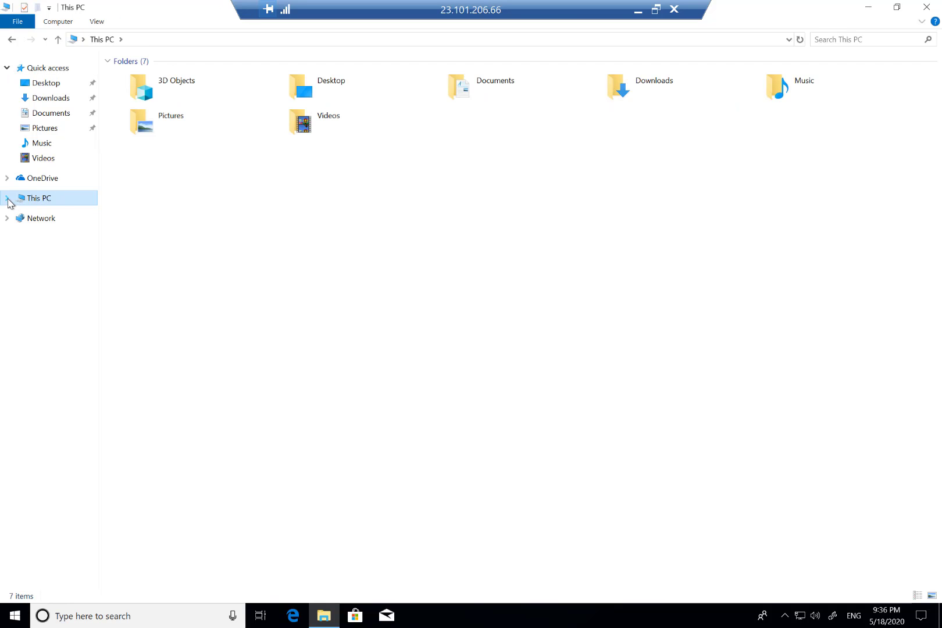
pyautogui.click(7, 198)
pyautogui.click(39, 217)
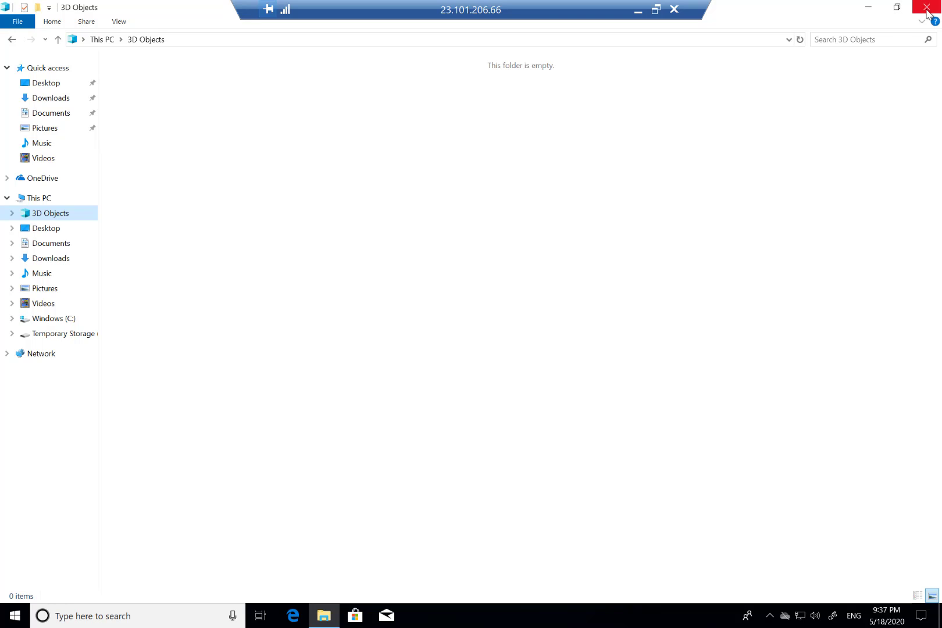
pyautogui.click(190, 620)
pyautogui.rightClick(609, 397)
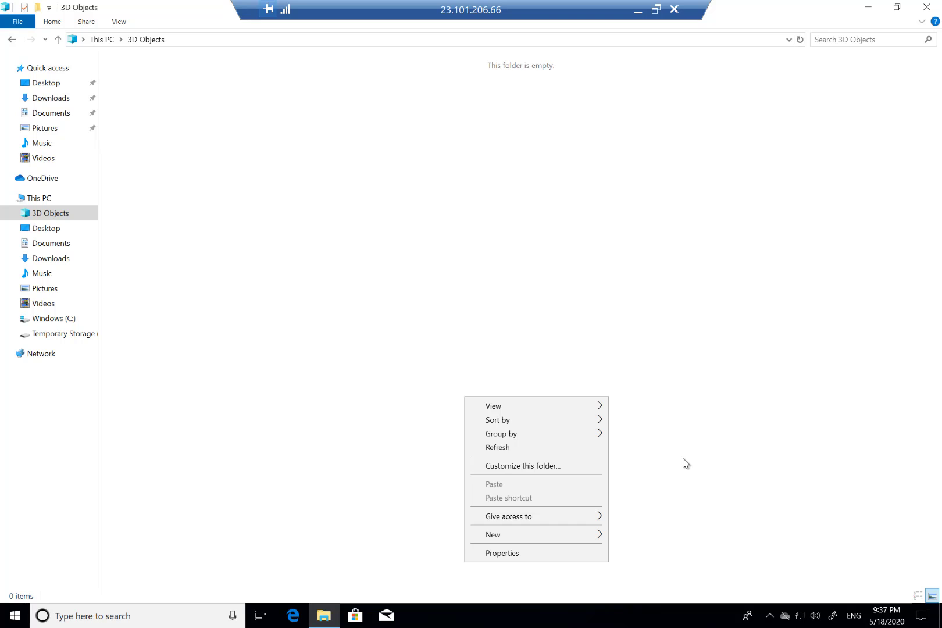
pyautogui.click(642, 234)
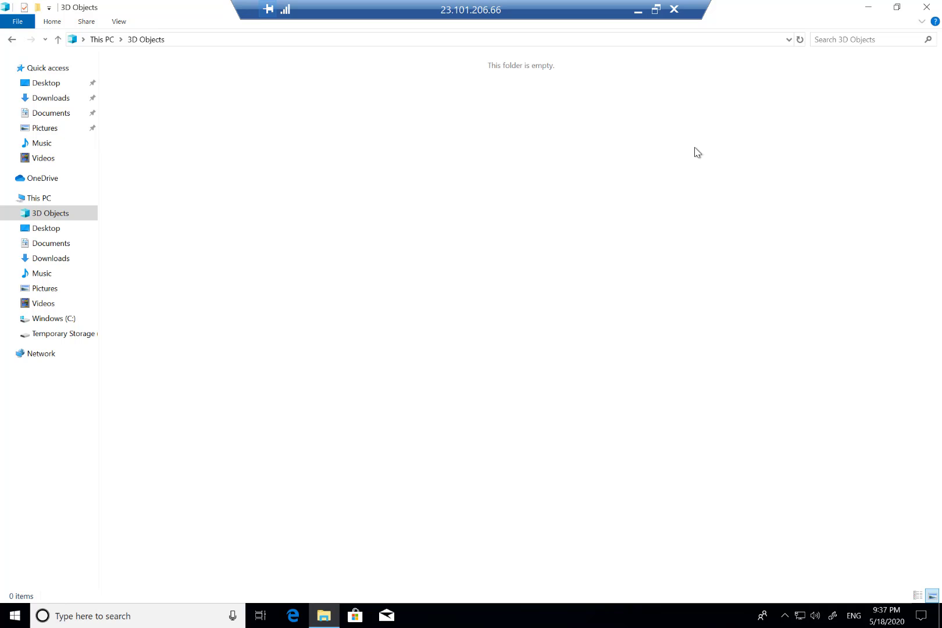
# Step: Close the remote desktop session to the rdwindows10 virtual machine
pyautogui.click(674, 9)
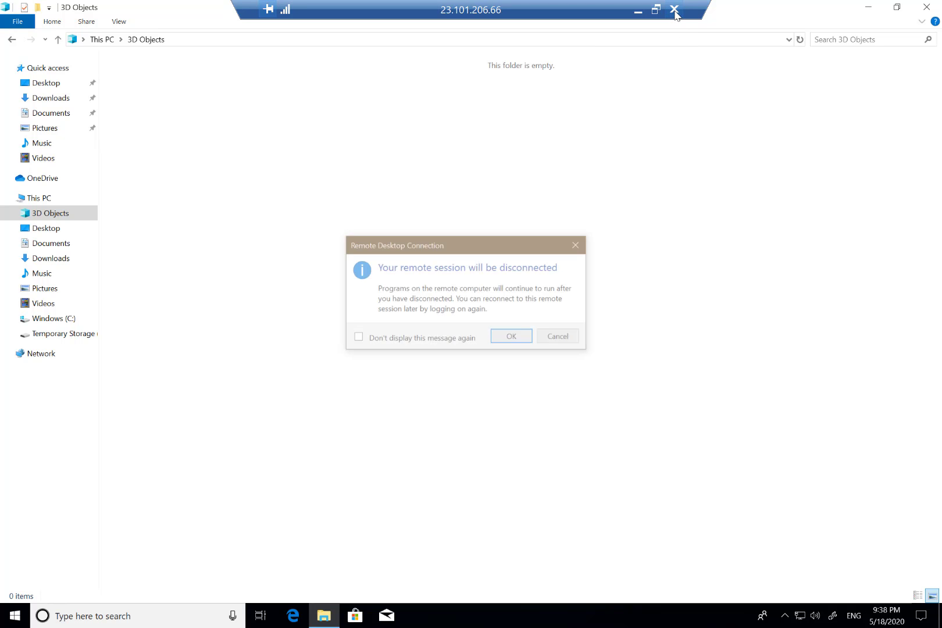